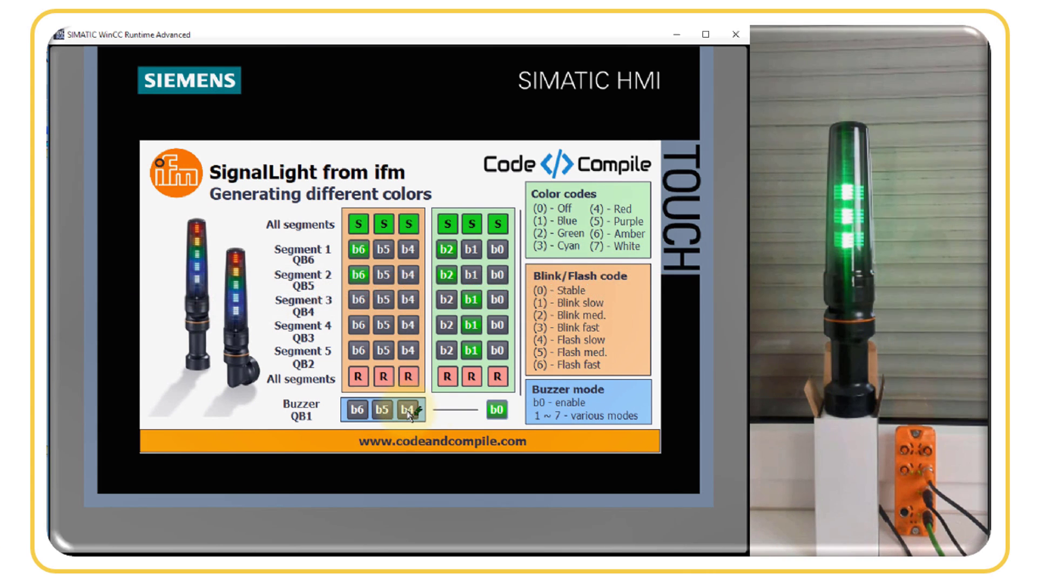
# Test buzzer modes with bit b4, bit b5 and b4+b5 together, then clear both
pyautogui.click(408, 409)
pyautogui.click(408, 410)
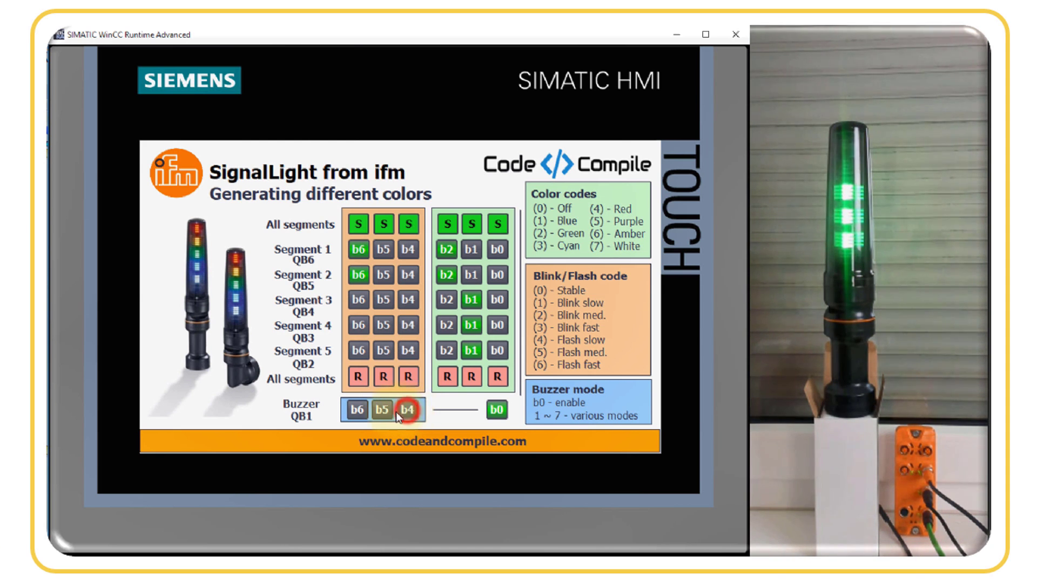
pyautogui.click(385, 411)
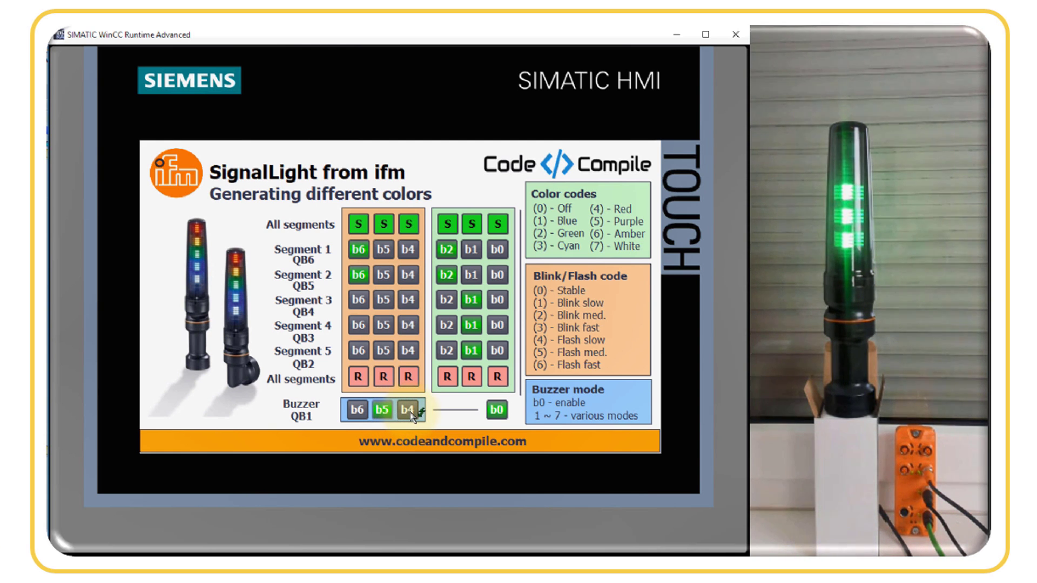
pyautogui.click(410, 414)
pyautogui.click(383, 410)
pyautogui.click(409, 410)
# Test buzzer bit b6 combined with b4, then b5, then b4+b5 for mode 7
pyautogui.click(357, 410)
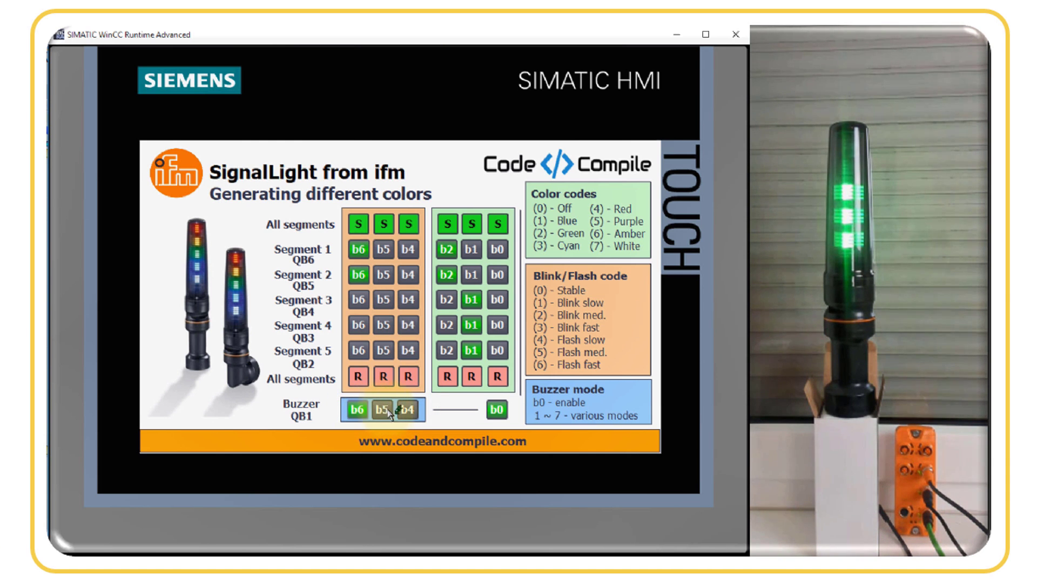
pyautogui.click(409, 411)
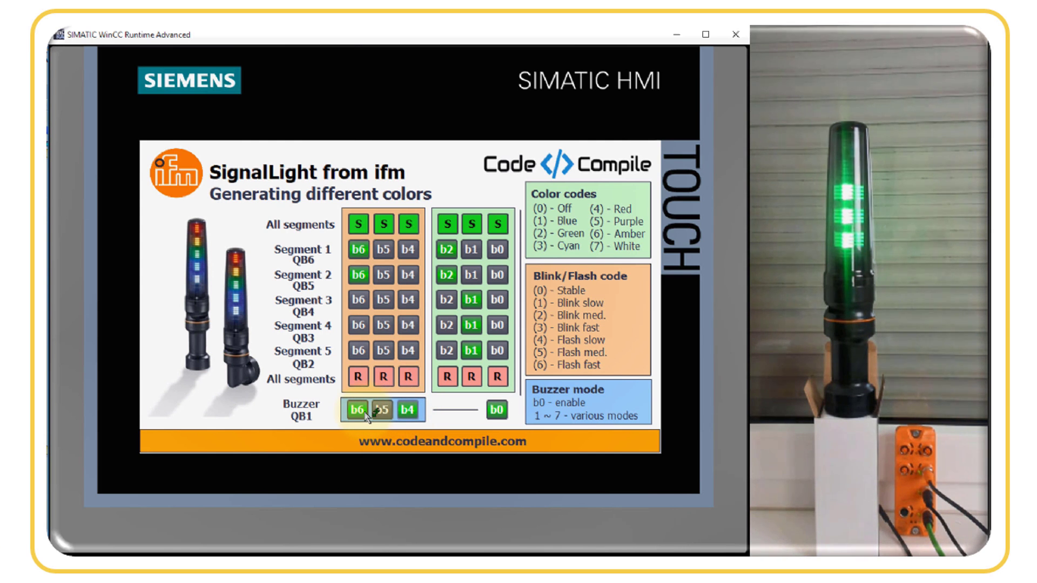
pyautogui.click(407, 410)
pyautogui.click(384, 410)
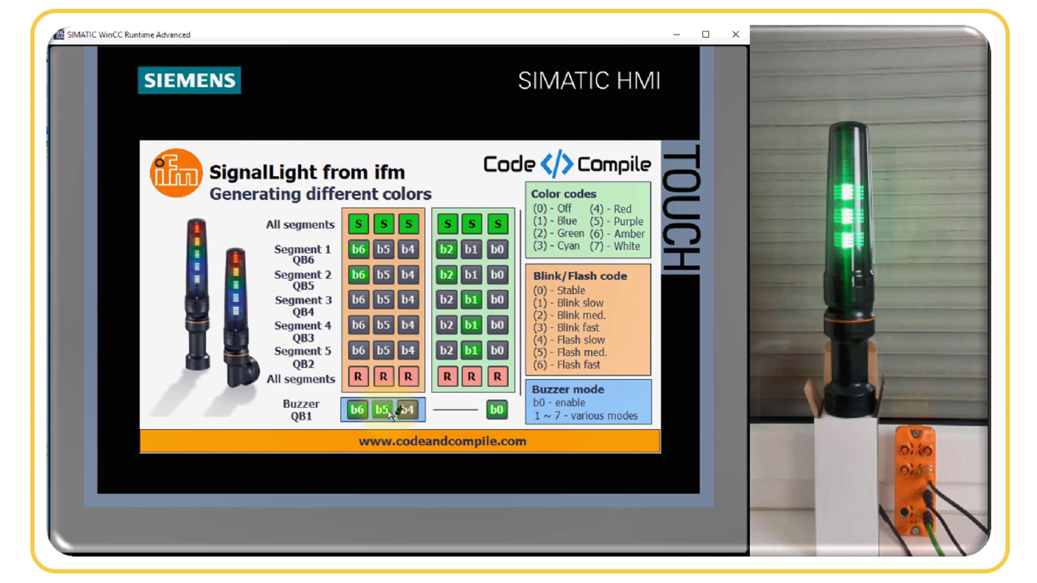
pyautogui.click(410, 414)
pyautogui.click(412, 413)
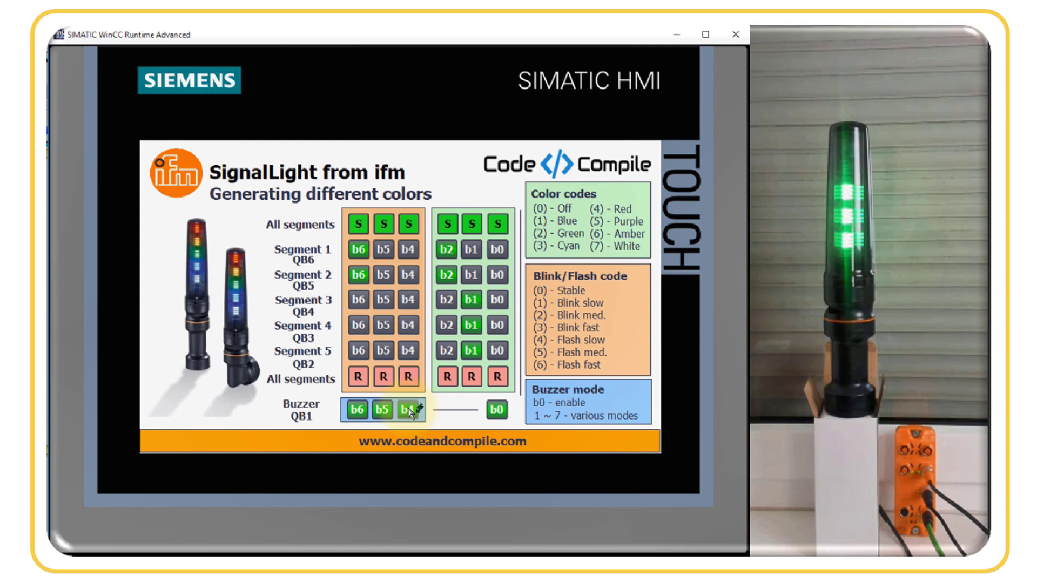
# Disable the buzzer with bit b0 and clear mode bits b6, b5 and b4
pyautogui.click(497, 411)
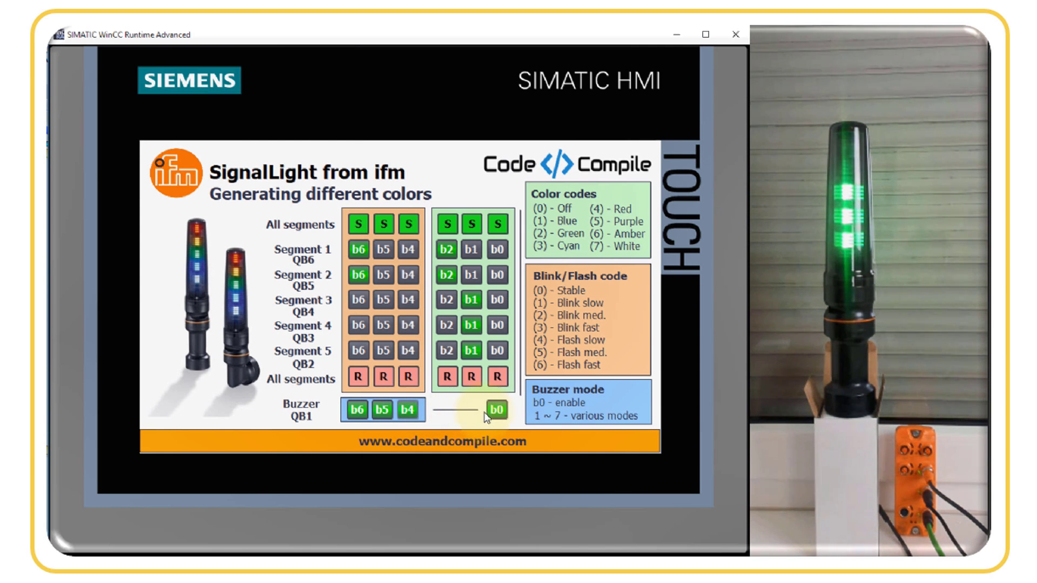
pyautogui.click(497, 410)
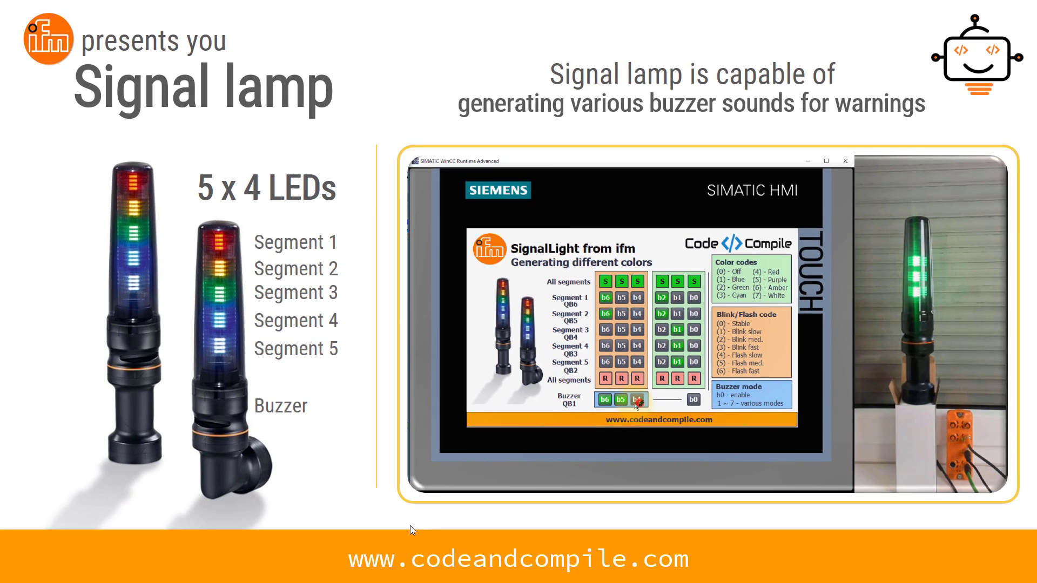
pyautogui.click(382, 410)
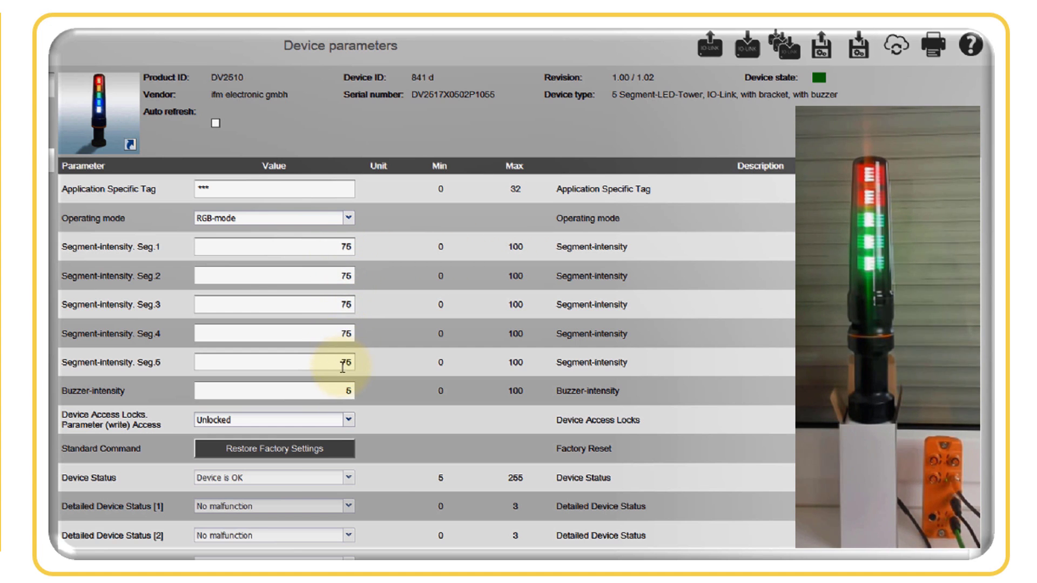
# Enter intensity 100 for Seg.1 through Seg.5 and write them to the signal light
pyautogui.doubleClick(335, 250)
pyautogui.write('100')
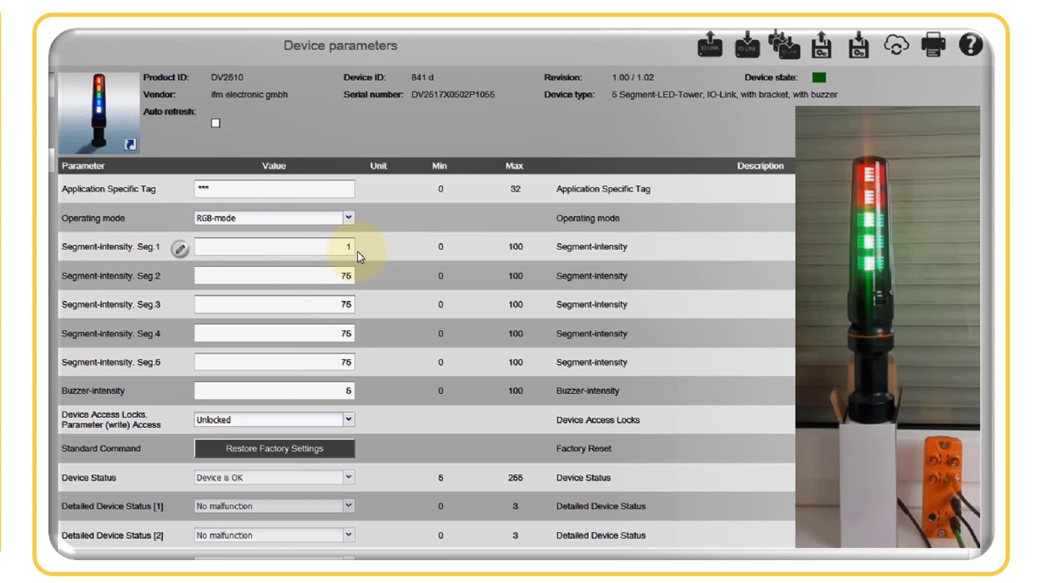
pyautogui.doubleClick(342, 275)
pyautogui.write('100')
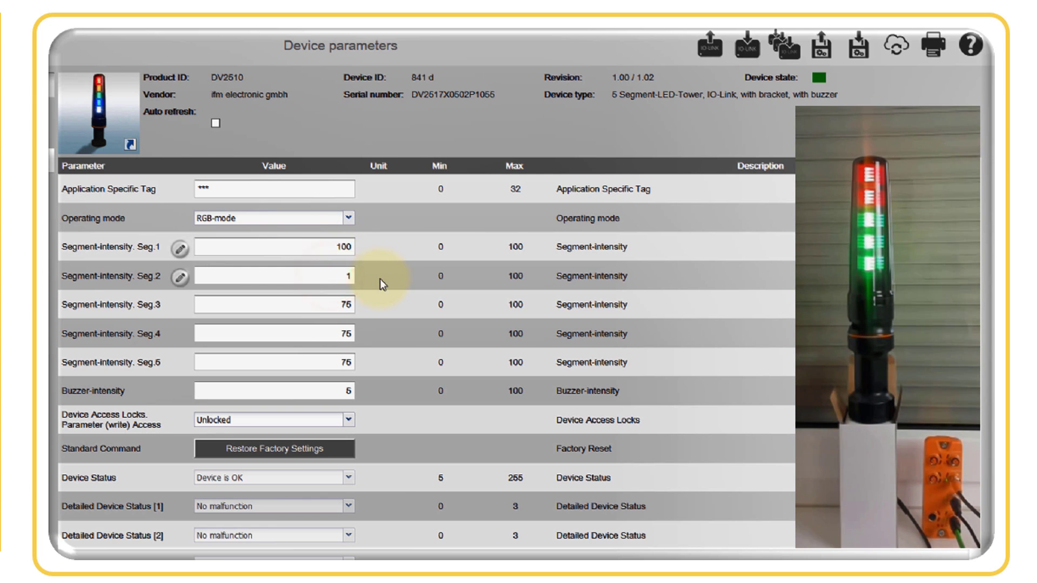
pyautogui.doubleClick(336, 304)
pyautogui.write('100')
pyautogui.doubleClick(337, 335)
pyautogui.write('100')
pyautogui.doubleClick(337, 362)
pyautogui.write('100')
pyautogui.click(372, 364)
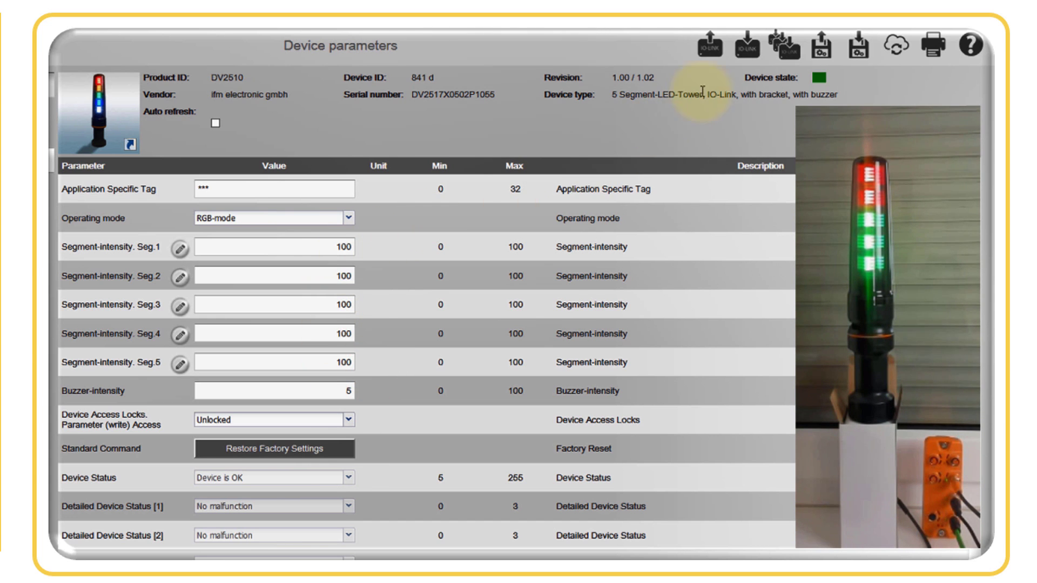
pyautogui.click(748, 48)
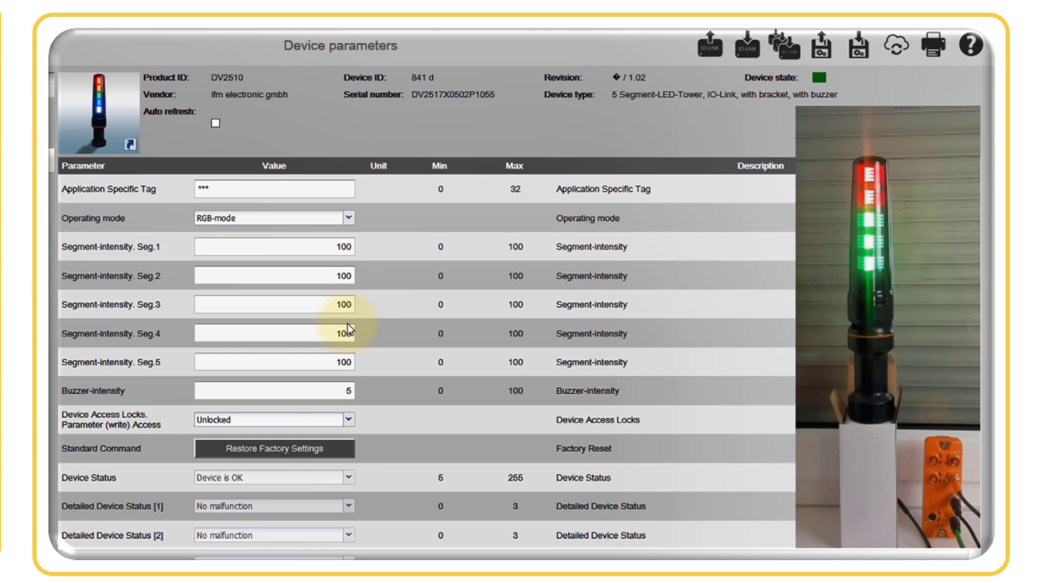
# Dim Seg.1–Seg.5 intensities from 100 to 10 and write them to the device
pyautogui.click(348, 247)
pyautogui.press('BackSpace')
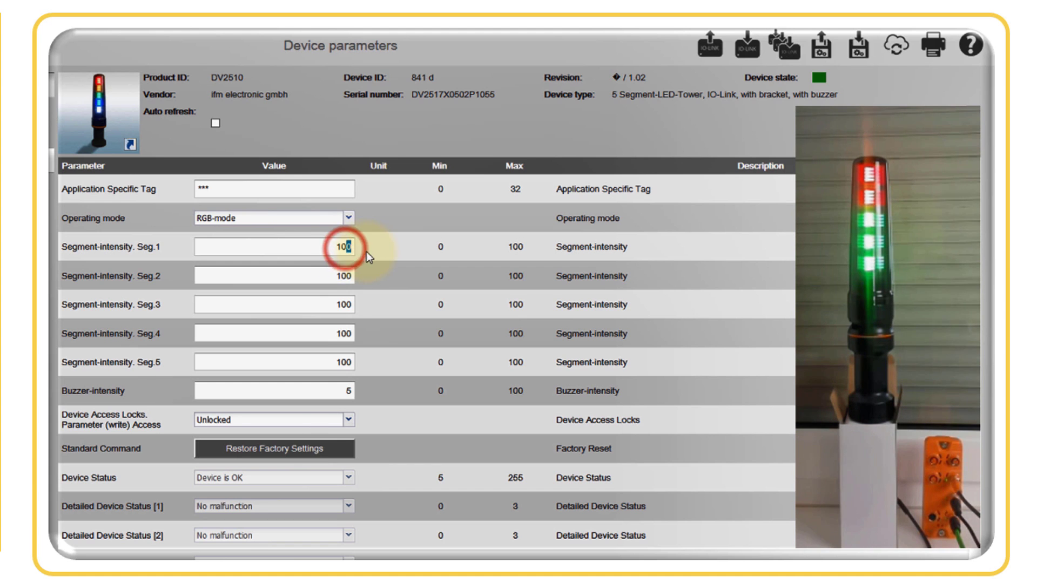
pyautogui.click(346, 275)
pyautogui.press('BackSpace')
pyautogui.click(344, 304)
pyautogui.press('BackSpace')
pyautogui.click(346, 333)
pyautogui.press('BackSpace')
pyautogui.click(346, 361)
pyautogui.press('BackSpace')
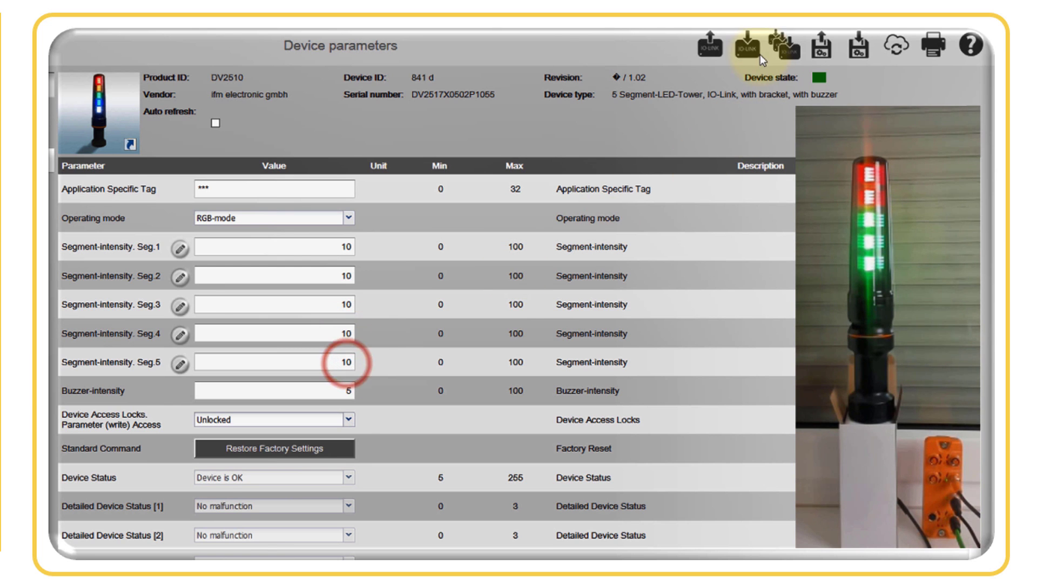
pyautogui.click(748, 47)
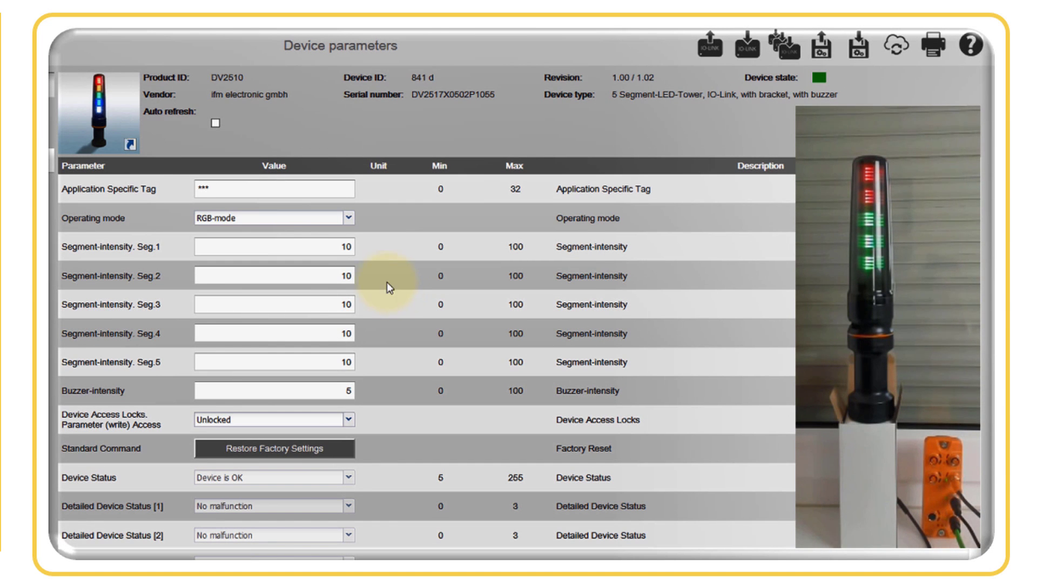
# Restore Seg.1–Seg.5 intensities to 75 and write them to the device again
pyautogui.doubleClick(343, 247)
pyautogui.write('75')
pyautogui.click(336, 272)
pyautogui.doubleClick(337, 273)
pyautogui.write('75')
pyautogui.doubleClick(335, 305)
pyautogui.write('75')
pyautogui.doubleClick(334, 334)
pyautogui.write('75')
pyautogui.doubleClick(332, 362)
pyautogui.write('75')
pyautogui.click(748, 47)
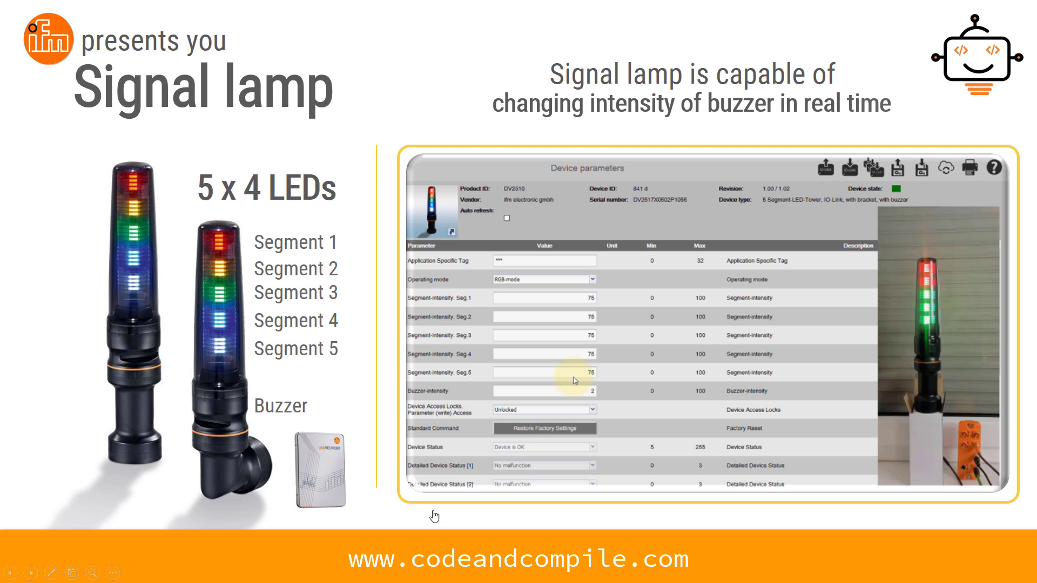
pyautogui.moveTo(428, 477)
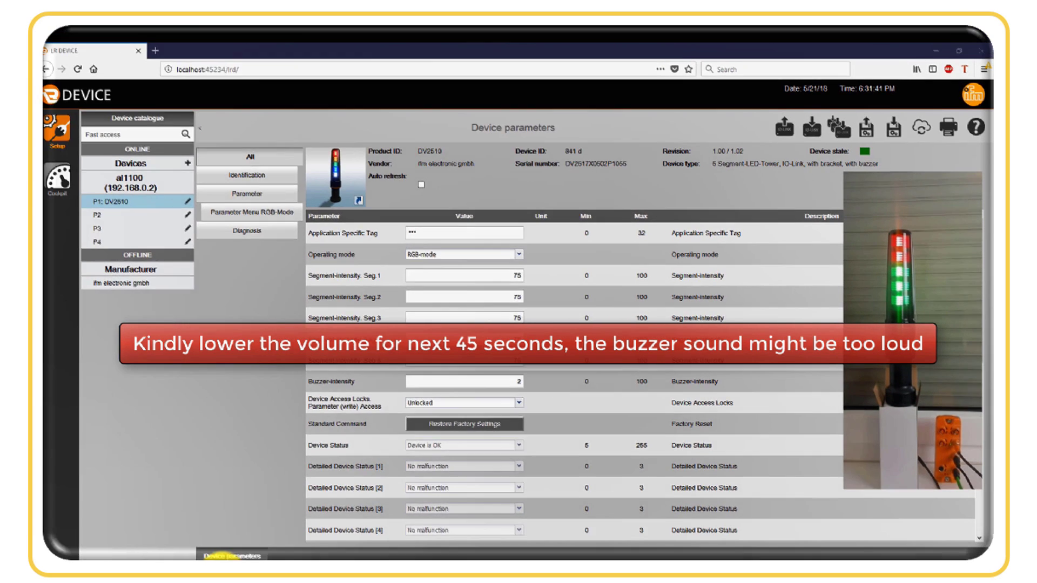
# Enable buzzer bit b0 in WinCC, then write Buzzer-intensity 4 to the device
pyautogui.click(219, 554)
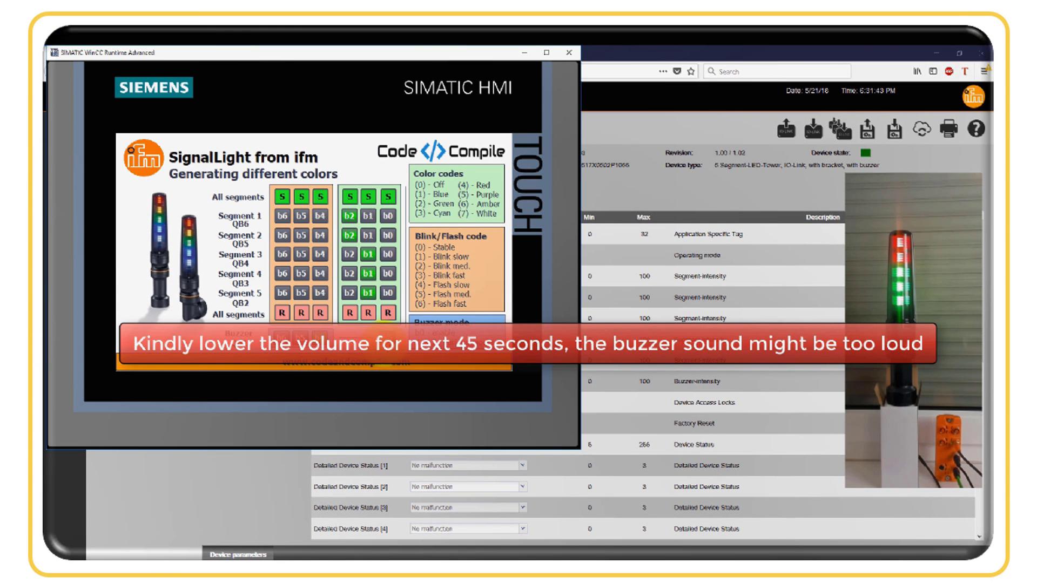
pyautogui.click(389, 339)
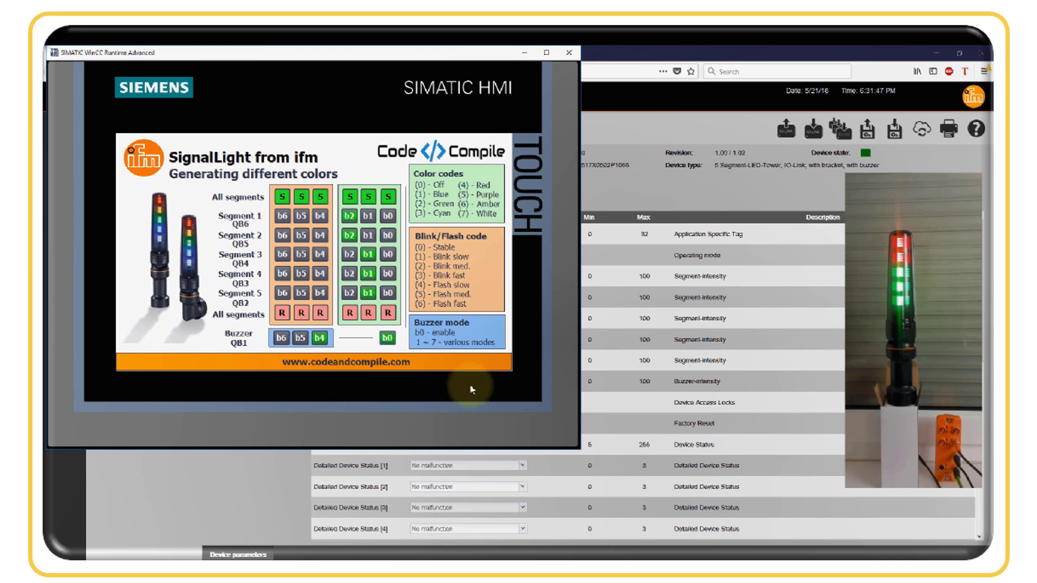
pyautogui.click(607, 340)
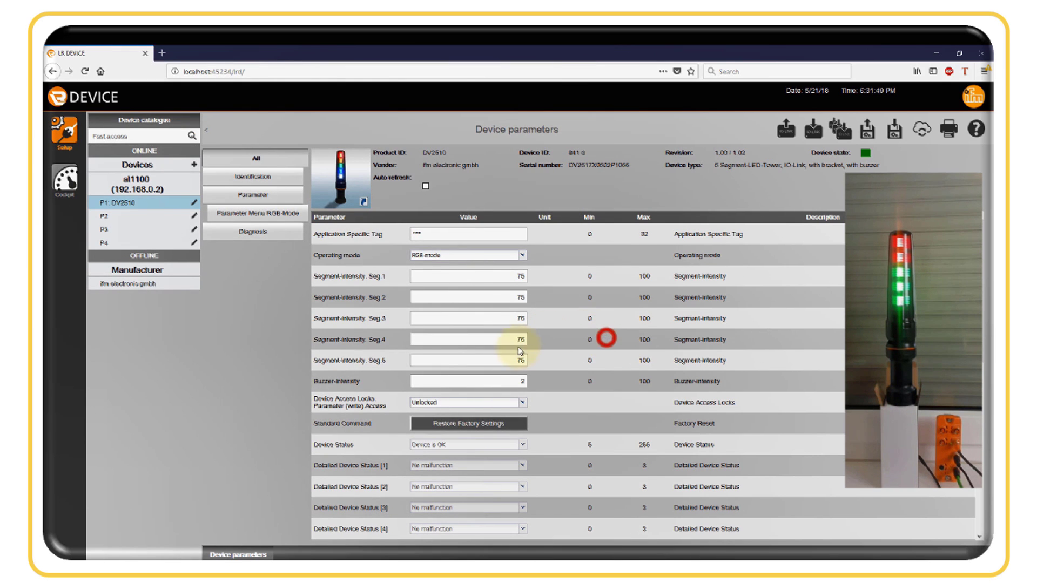
pyautogui.doubleClick(517, 382)
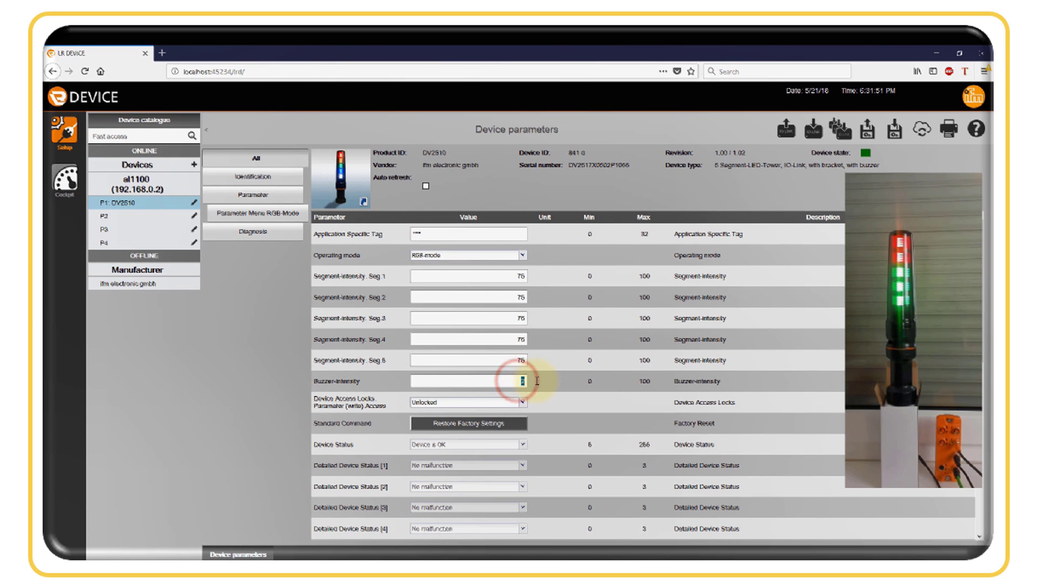
pyautogui.write('4')
pyautogui.click(546, 382)
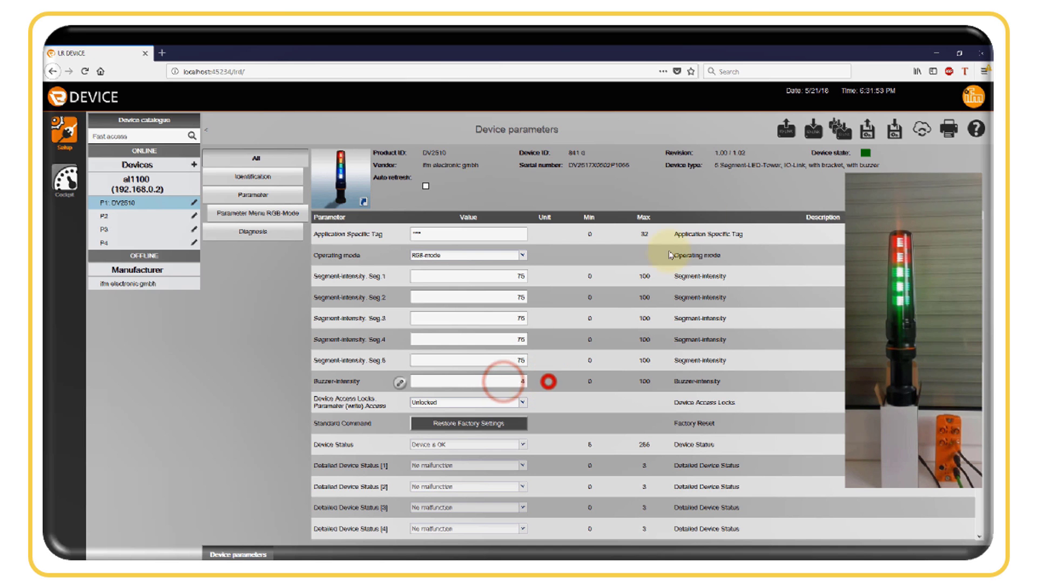
pyautogui.click(813, 130)
pyautogui.click(522, 385)
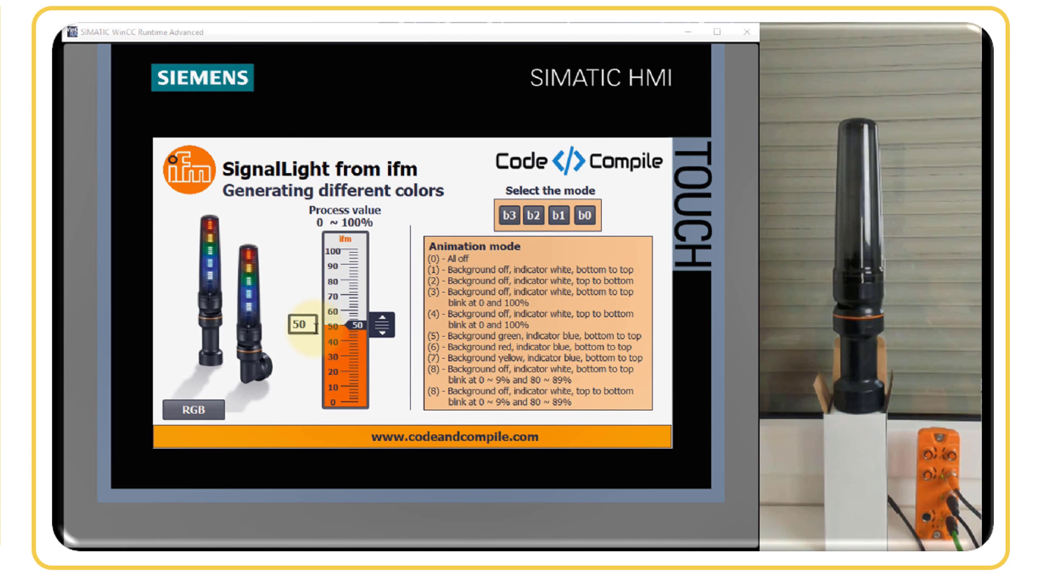
# Toggle animation mode bits b1, b0 and b3, ending with only b0 on (mode 1)
pyautogui.click(559, 216)
pyautogui.click(583, 217)
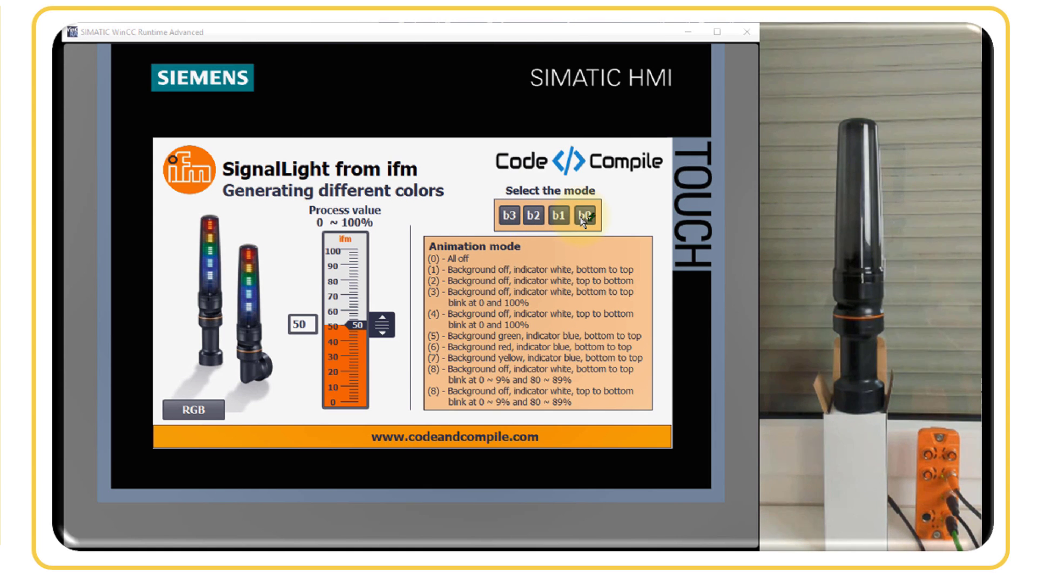
pyautogui.click(583, 217)
pyautogui.click(558, 215)
pyautogui.click(501, 217)
pyautogui.click(505, 217)
pyautogui.click(558, 216)
pyautogui.click(583, 217)
pyautogui.click(583, 216)
pyautogui.click(558, 216)
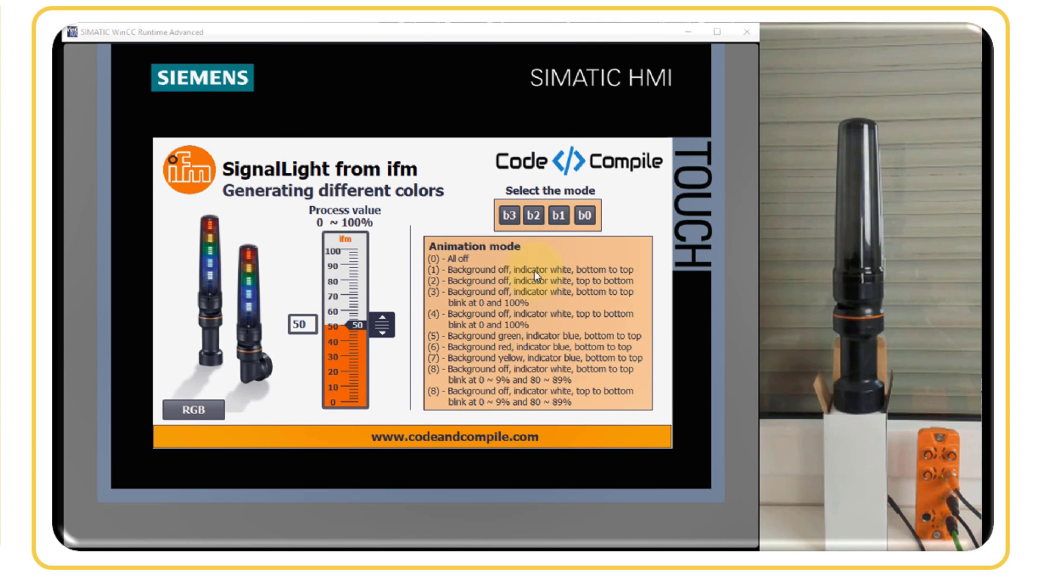
pyautogui.click(586, 217)
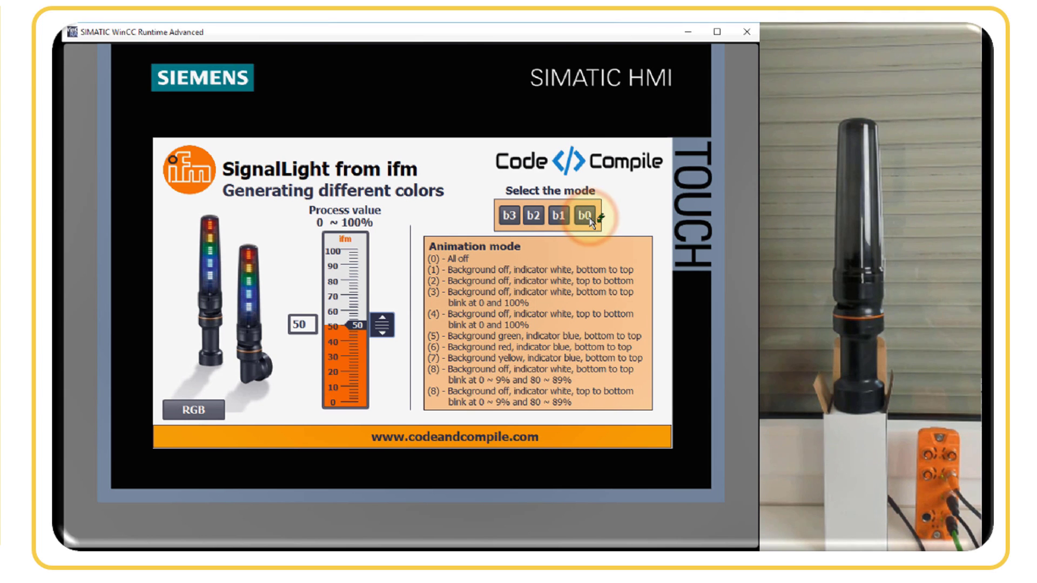
pyautogui.click(589, 217)
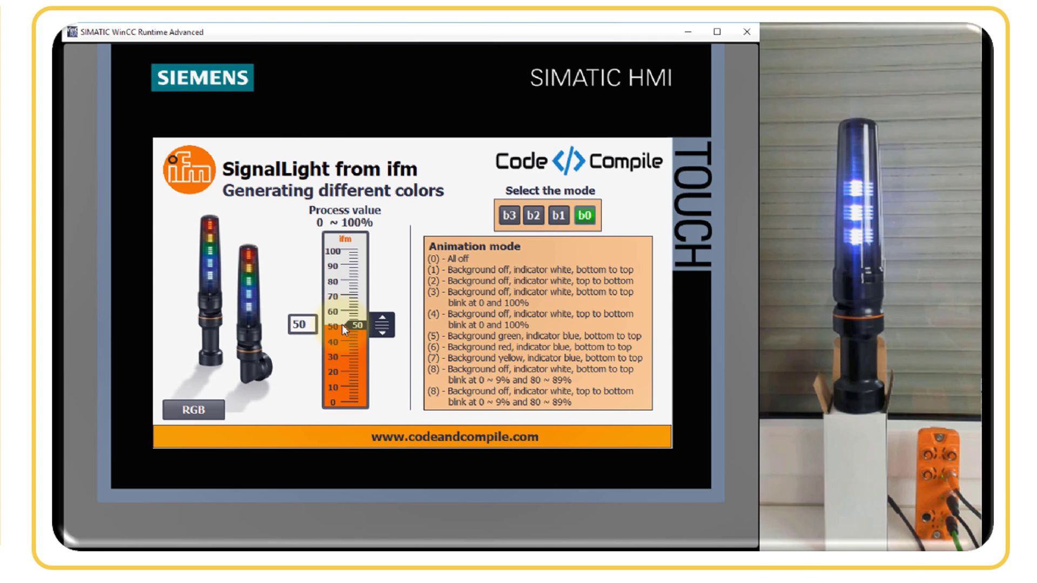
# Enter process values 0 and then 19 on the touch keypad
pyautogui.click(305, 324)
pyautogui.click(267, 386)
pyautogui.click(379, 374)
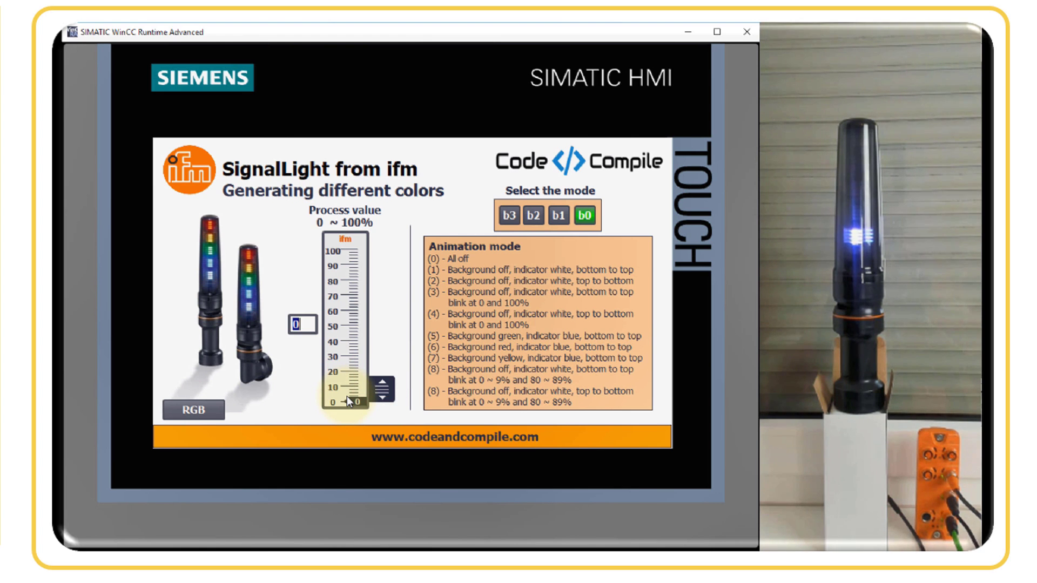
pyautogui.click(301, 324)
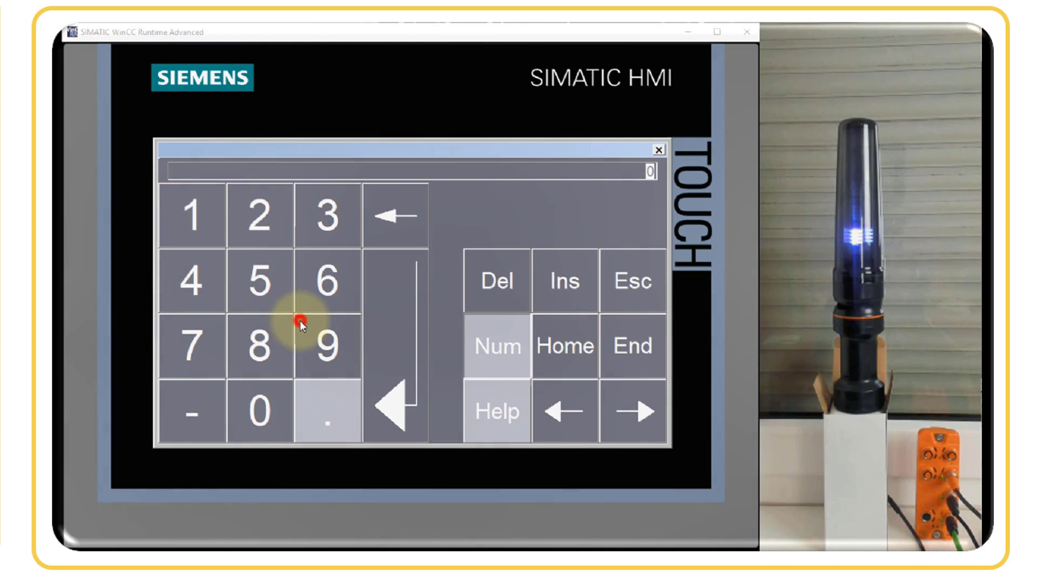
pyautogui.click(201, 221)
pyautogui.click(306, 331)
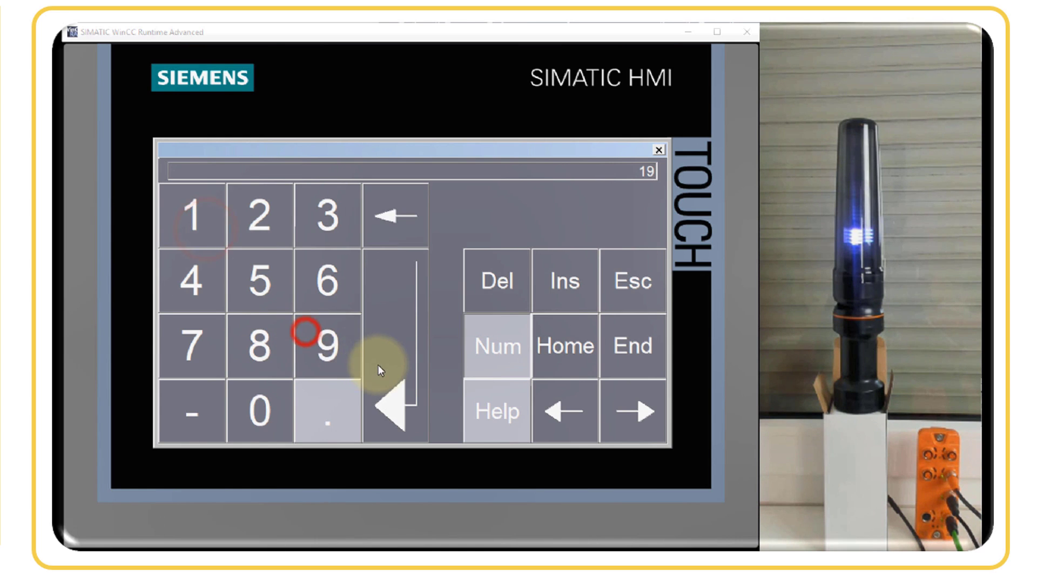
pyautogui.click(375, 363)
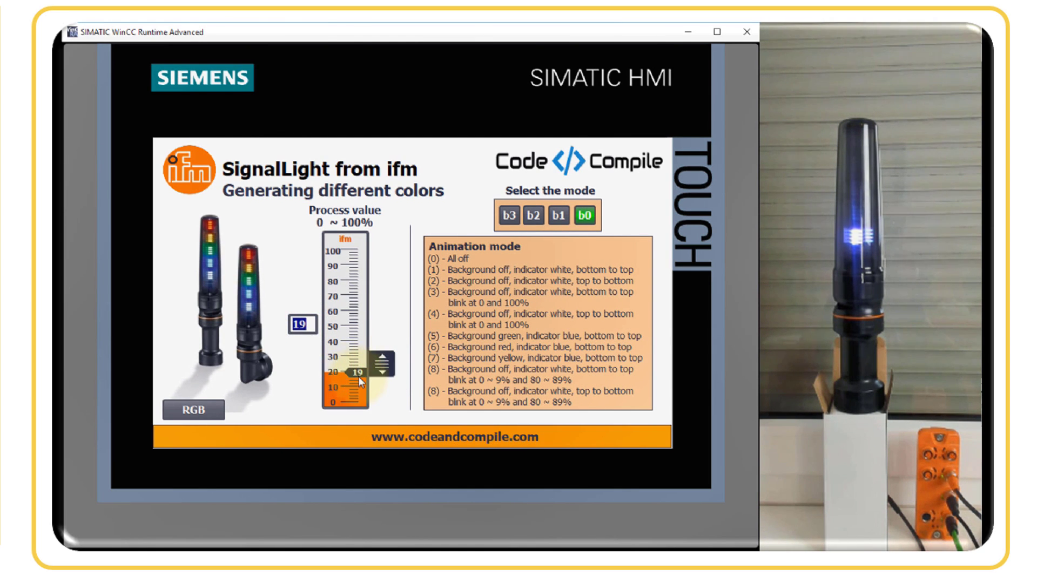
# Enter process values 20 and 90, then switch animation mode from b0 to b1
pyautogui.click(301, 324)
pyautogui.click(247, 231)
pyautogui.click(260, 415)
pyautogui.click(378, 385)
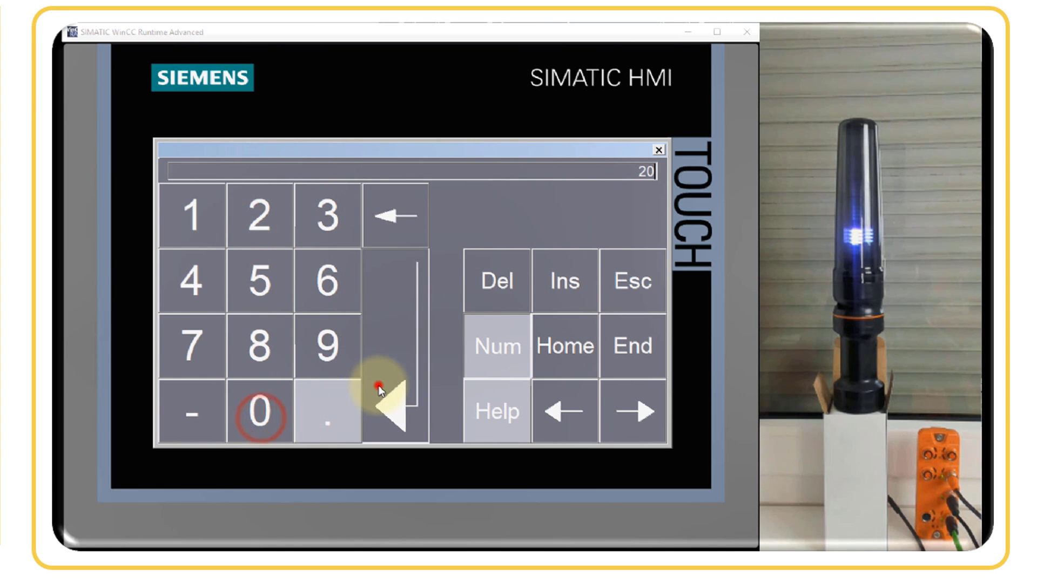
pyautogui.click(303, 323)
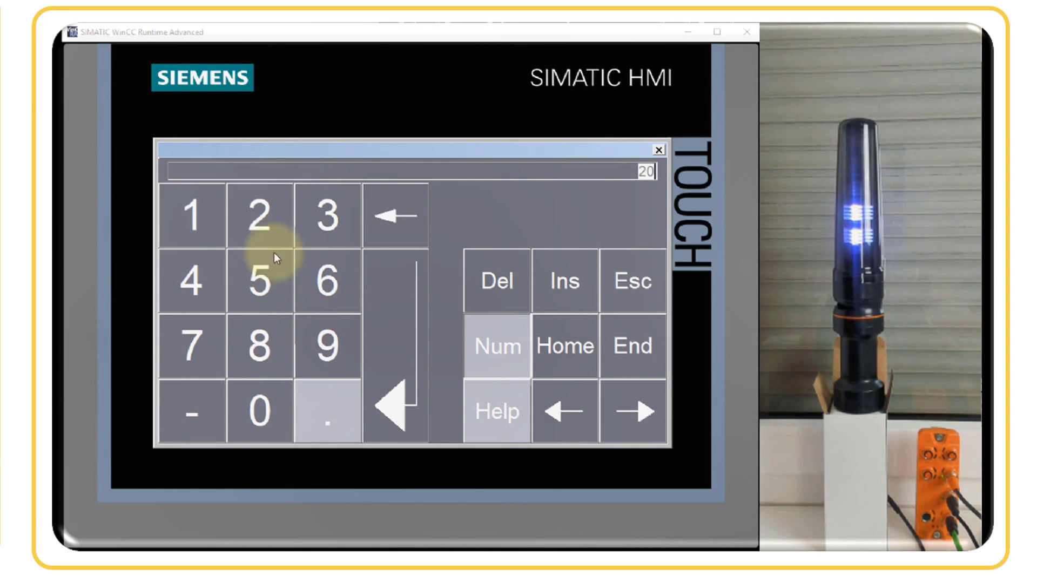
pyautogui.click(327, 346)
pyautogui.click(260, 410)
pyautogui.click(389, 384)
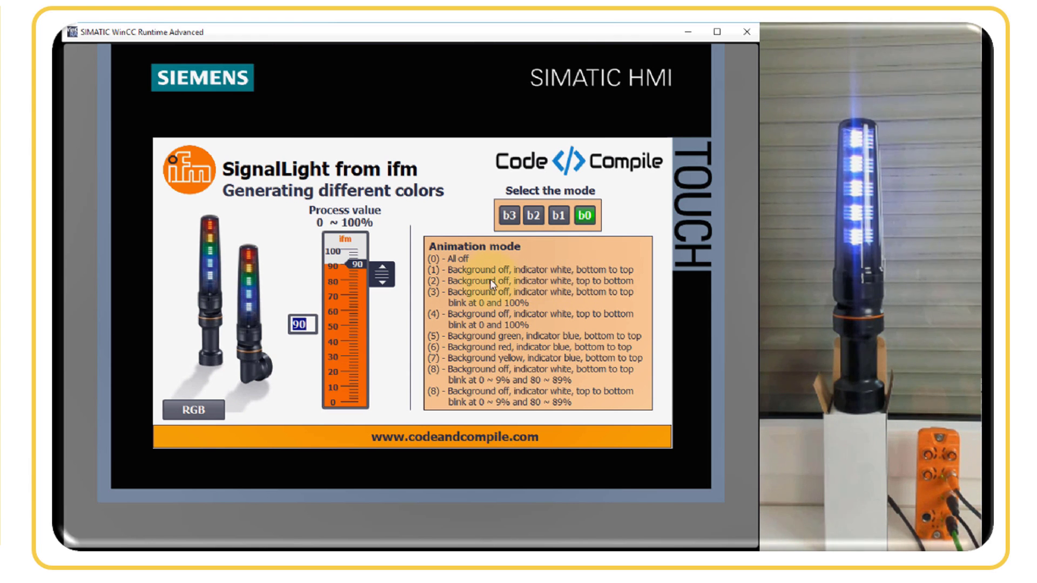
pyautogui.click(558, 216)
pyautogui.click(584, 215)
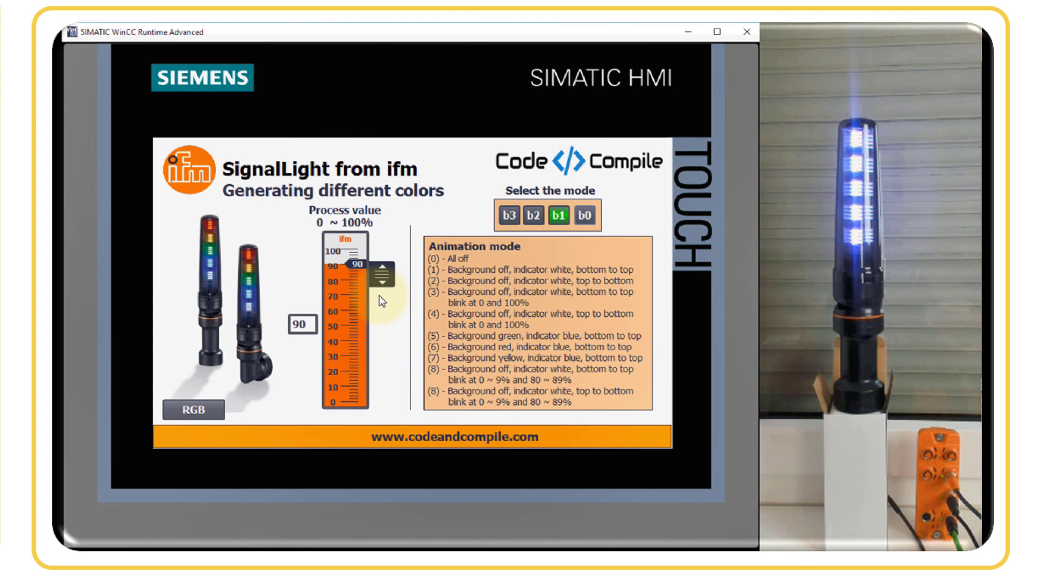
# Enter process value 10, drag the gauge up to 100, and switch on mode bit b2
pyautogui.click(301, 325)
pyautogui.click(205, 233)
pyautogui.click(245, 409)
pyautogui.click(391, 360)
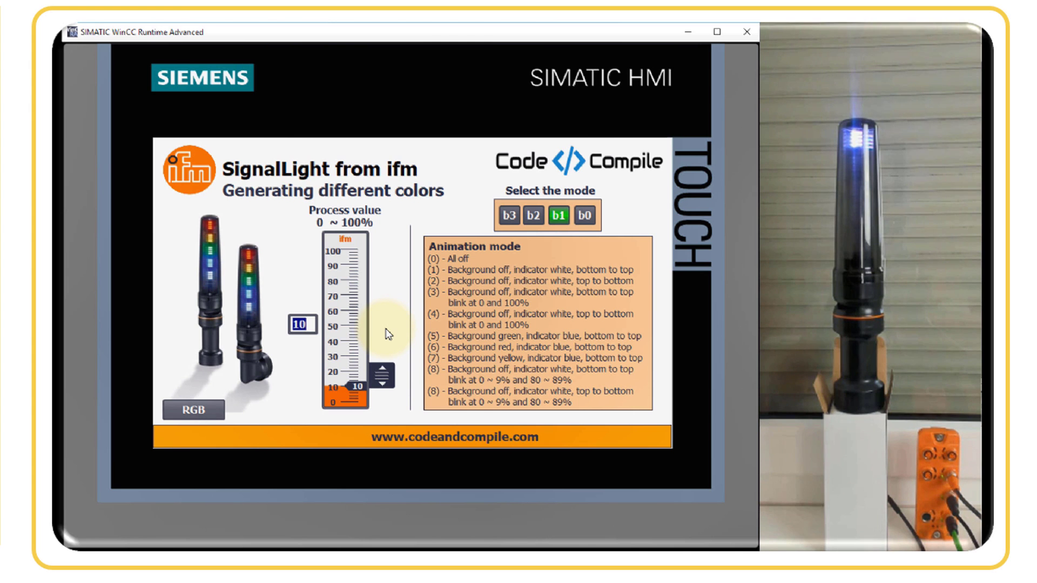
pyautogui.moveTo(384, 378); pyautogui.dragTo(389, 248)
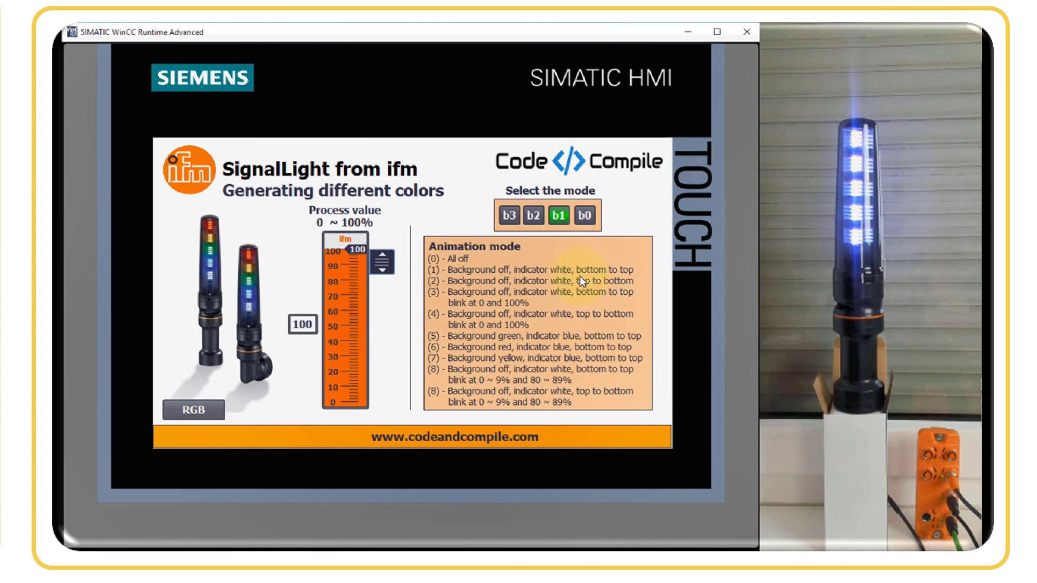
pyautogui.click(533, 216)
# Try green (mode 5), yellow (mode 7) and red (mode 6) backgrounds while moving the gauge between 0 and about 34
pyautogui.click(558, 215)
pyautogui.click(584, 216)
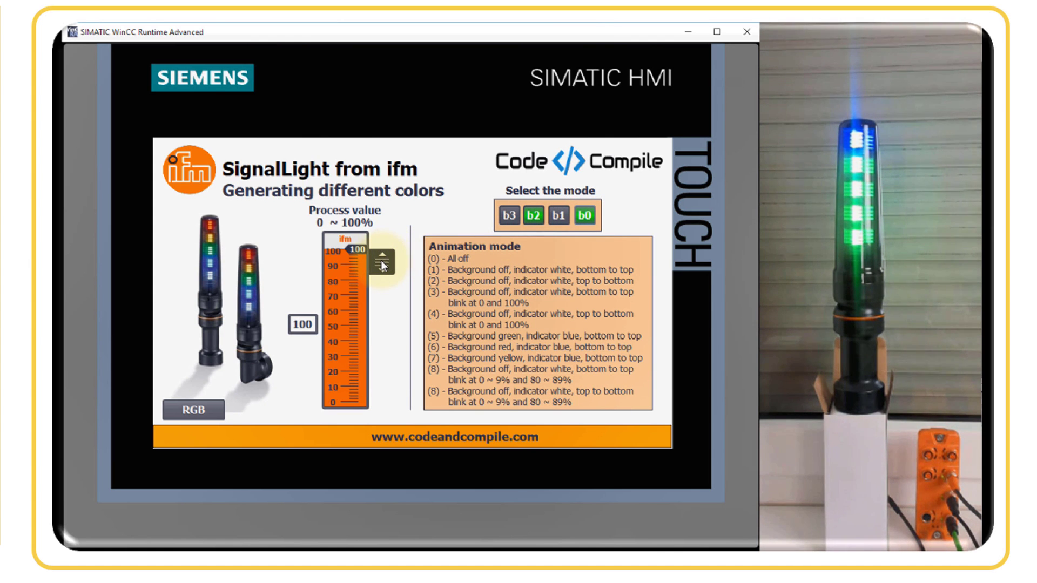
pyautogui.moveTo(382, 265); pyautogui.dragTo(383, 416)
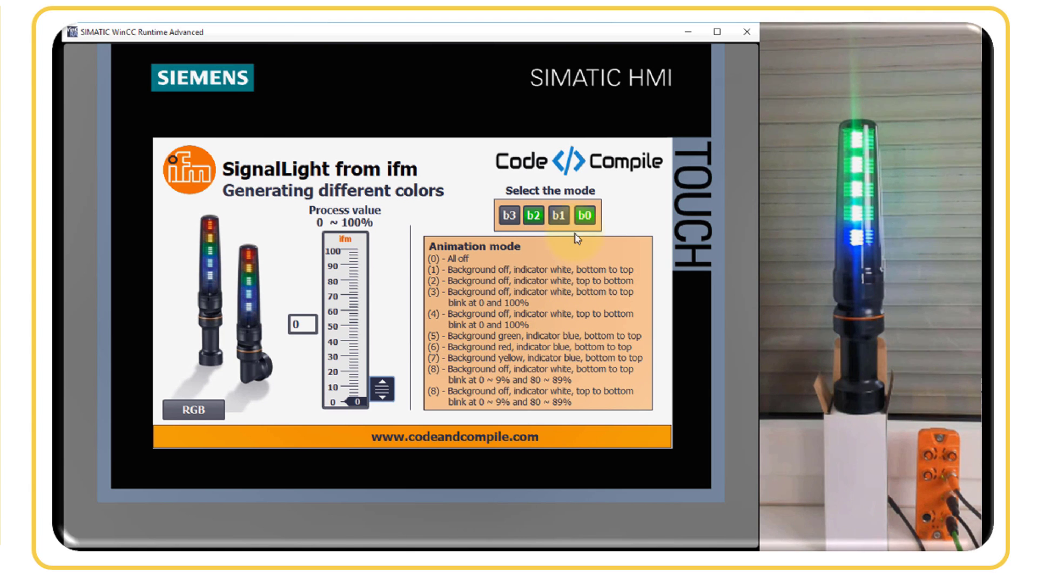
pyautogui.click(562, 217)
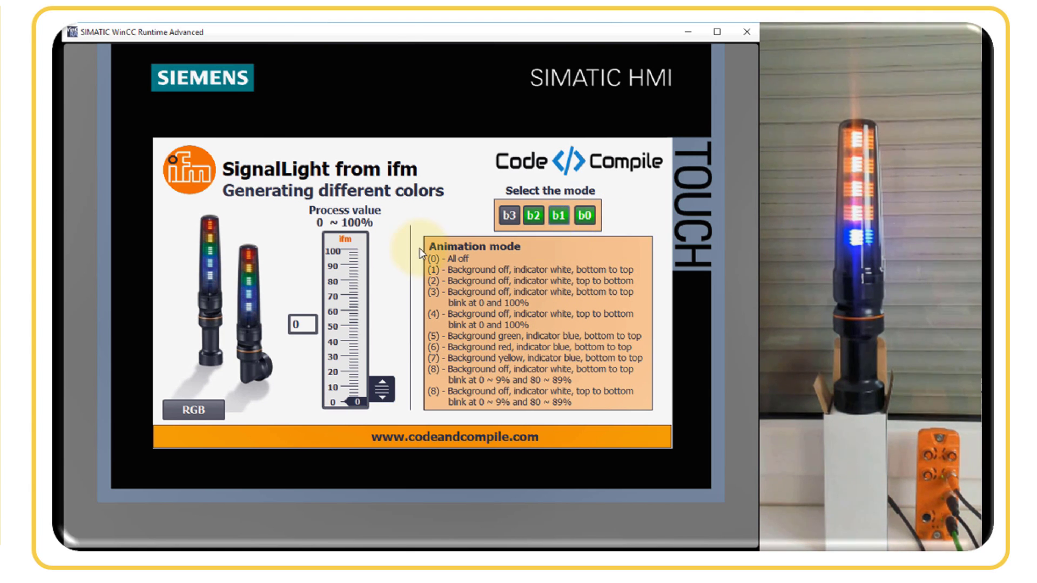
pyautogui.click(584, 216)
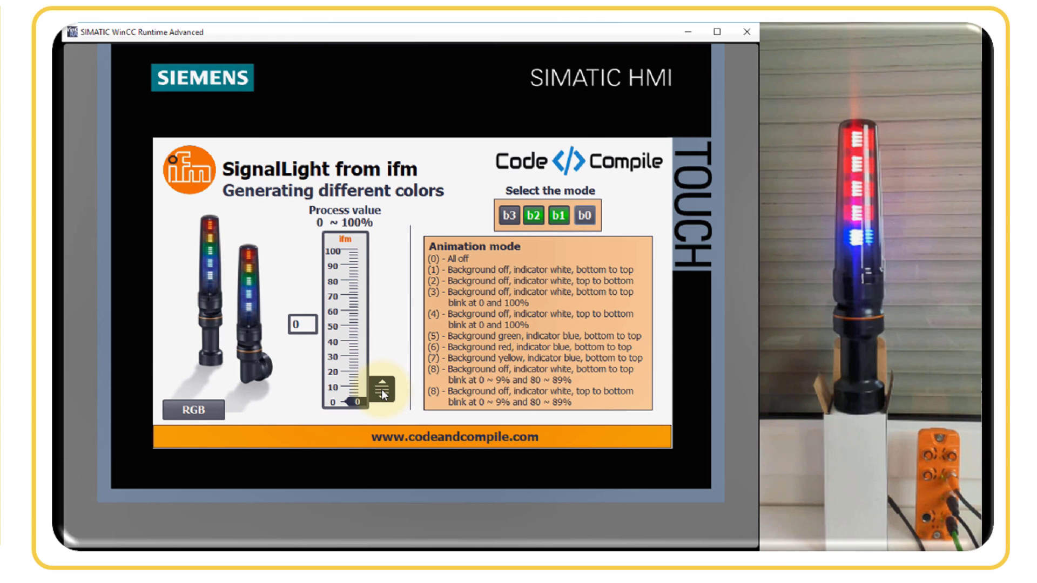
pyautogui.moveTo(381, 394); pyautogui.dragTo(392, 354)
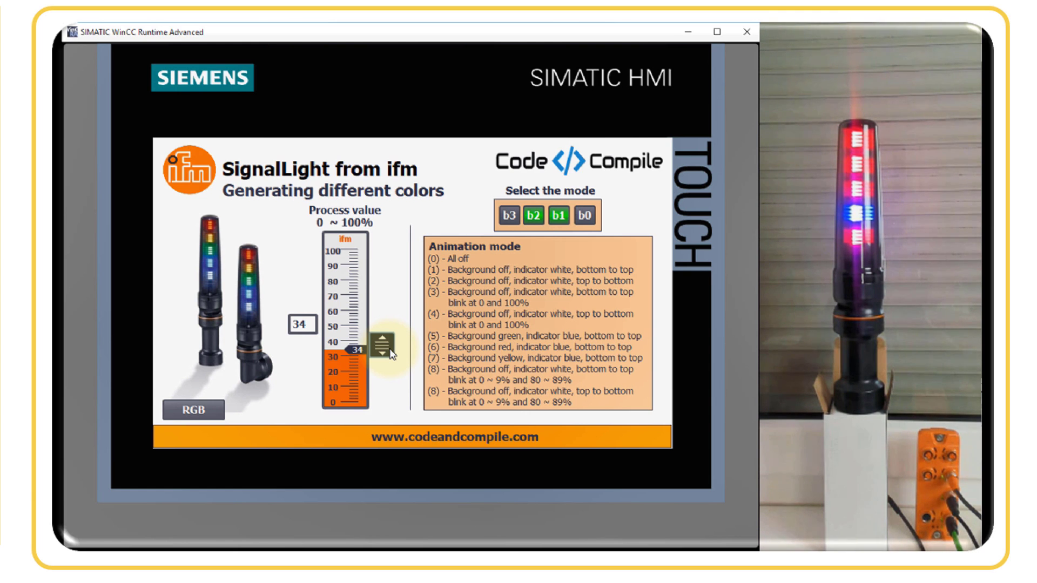
pyautogui.moveTo(392, 354); pyautogui.dragTo(392, 354)
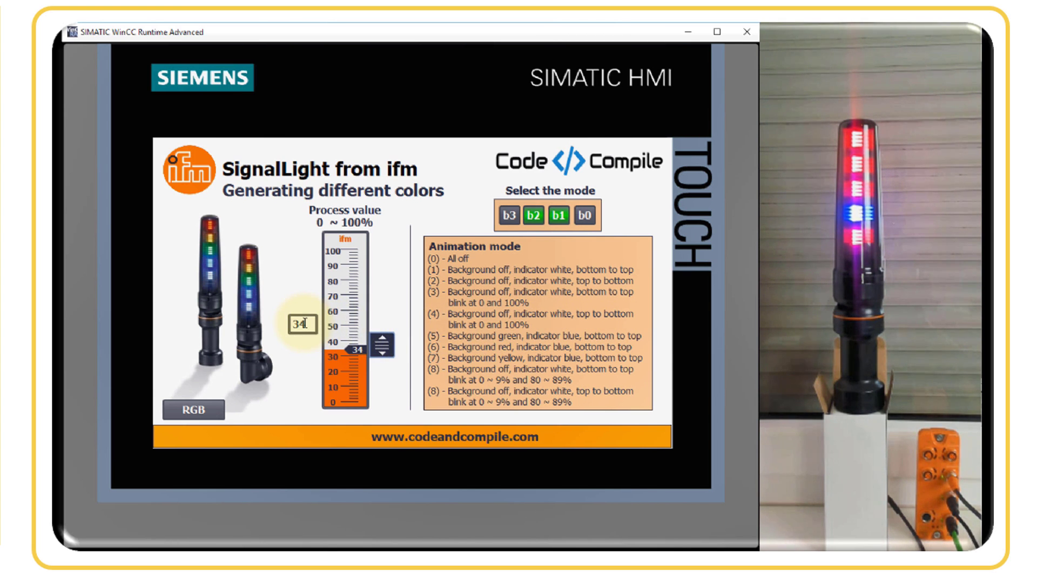
# Leave only bit b2 on (mode 4) and enter process value 0
pyautogui.click(559, 216)
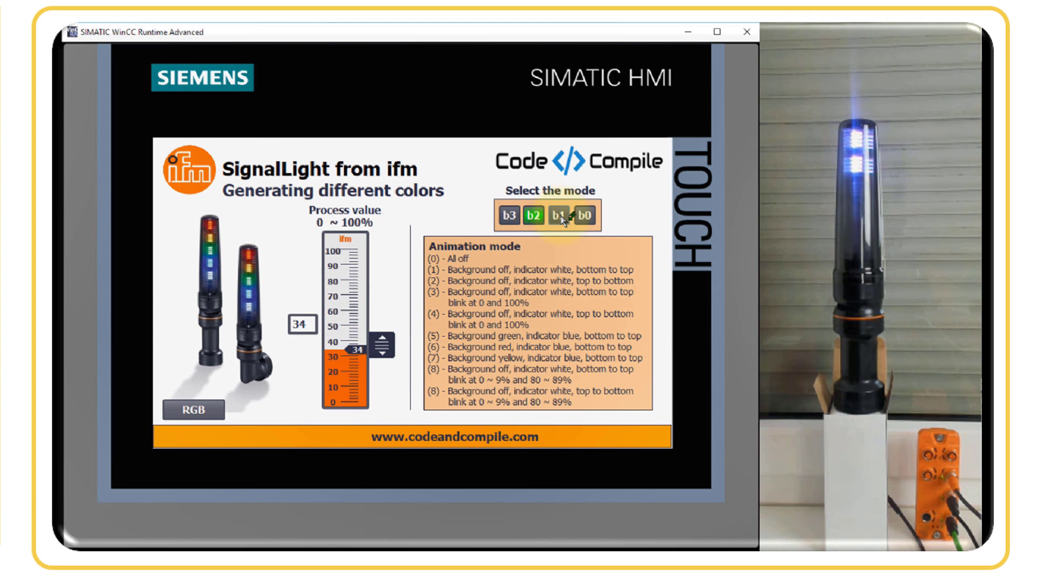
pyautogui.click(308, 324)
pyautogui.click(261, 407)
pyautogui.click(382, 393)
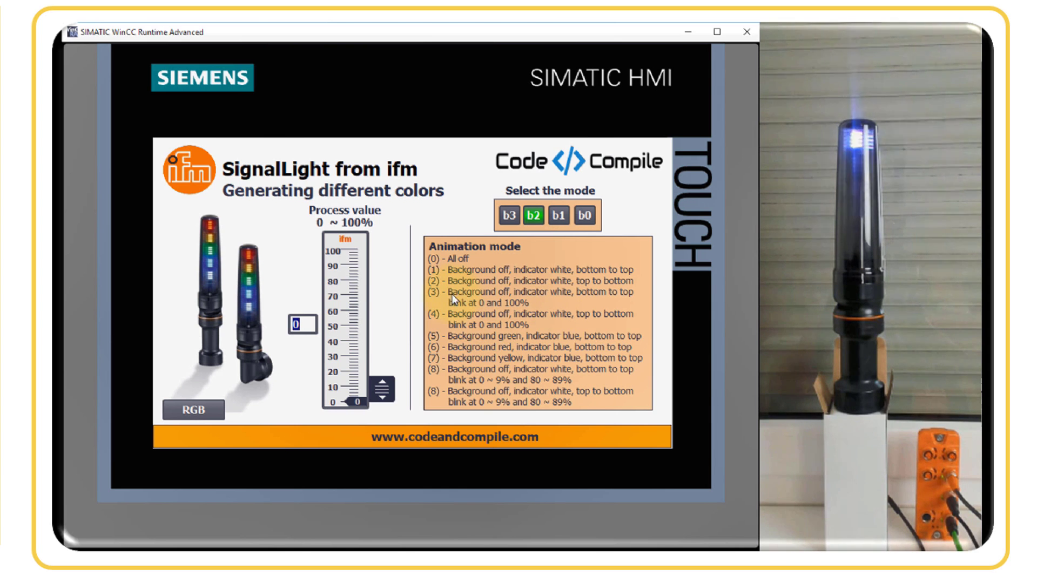
# Switch to animation mode 3 (b1, b0 on, b2 off) and enter process value 10
pyautogui.click(558, 215)
pyautogui.click(541, 215)
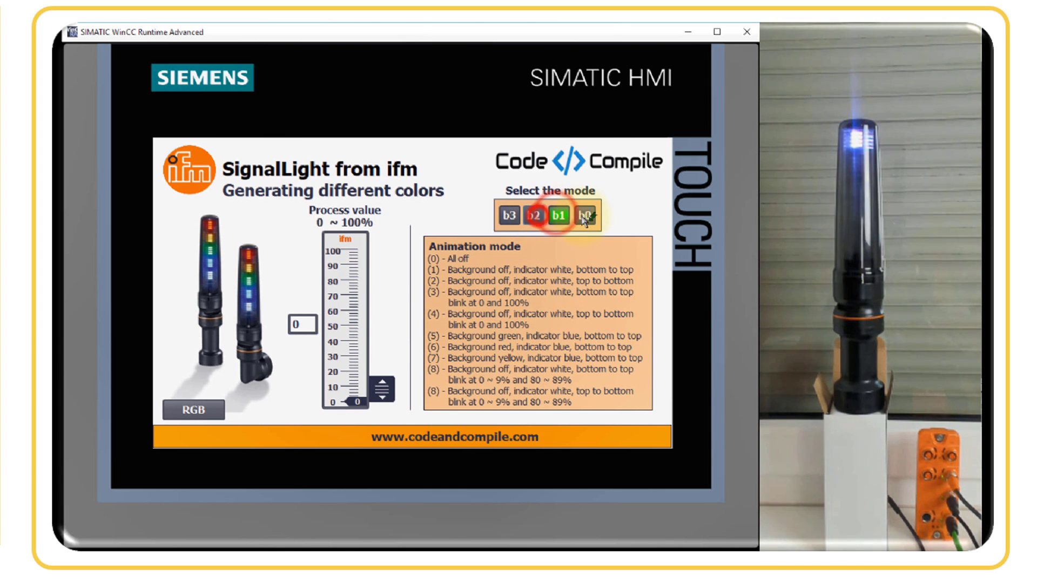
pyautogui.click(584, 217)
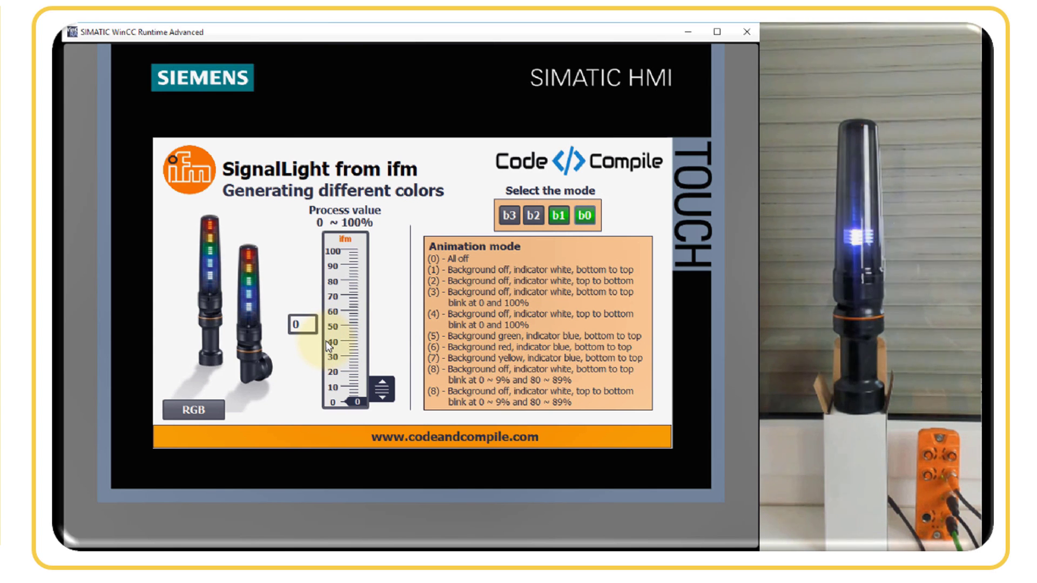
pyautogui.click(302, 324)
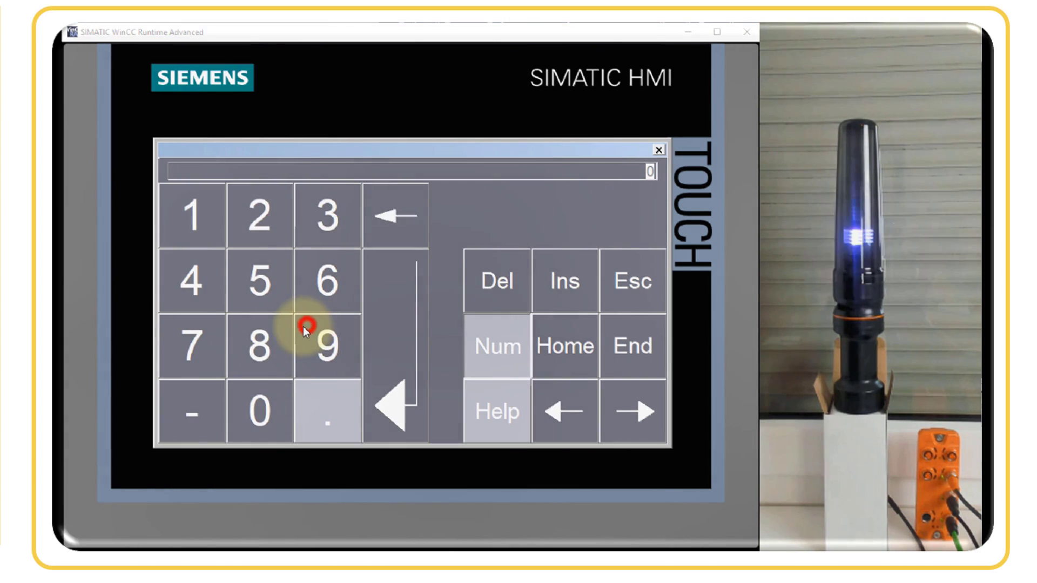
pyautogui.click(202, 232)
pyautogui.click(261, 400)
pyautogui.click(383, 400)
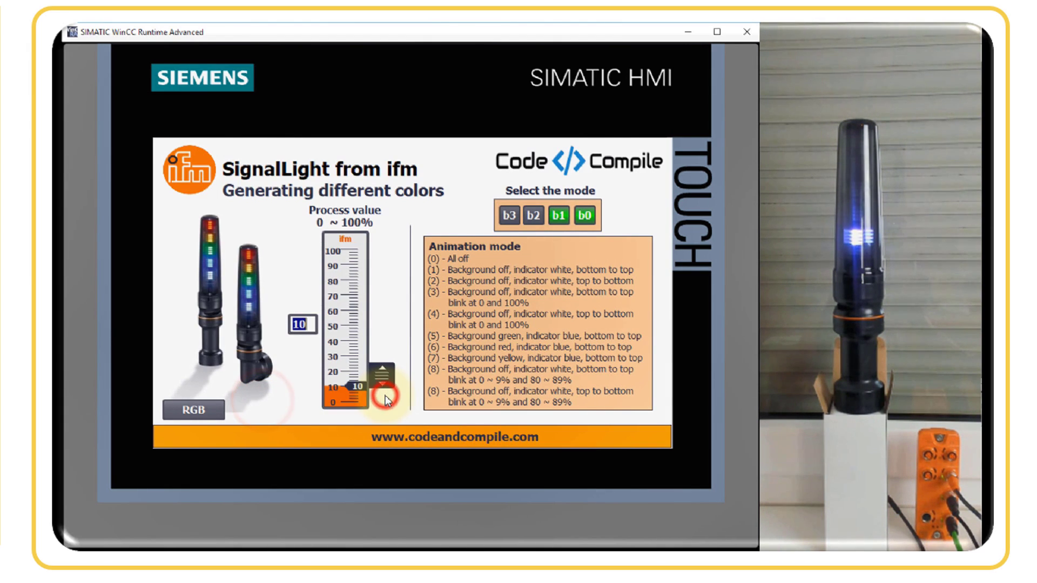
# Enter process values 9 and then 0 on the touch keypad
pyautogui.click(302, 324)
pyautogui.click(323, 338)
pyautogui.click(379, 367)
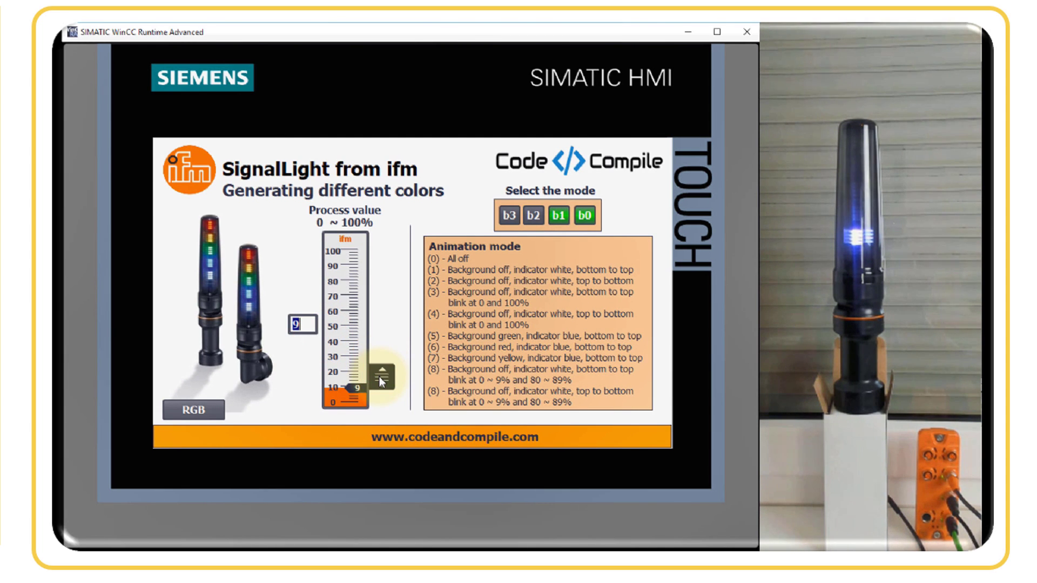
pyautogui.click(305, 331)
pyautogui.click(276, 393)
pyautogui.click(383, 400)
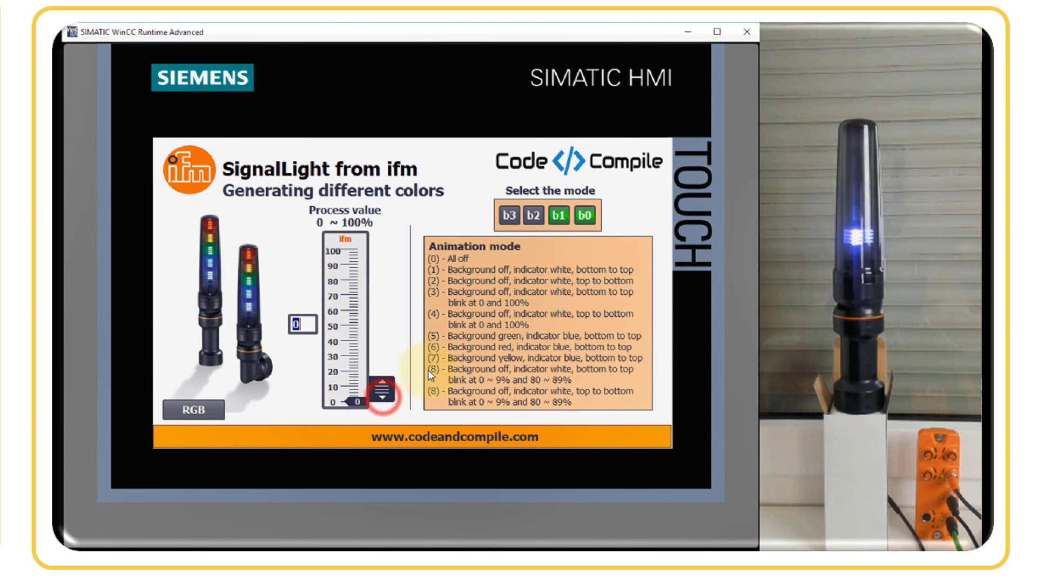
# Enter process value 99, then type 100 as the next value
pyautogui.click(302, 324)
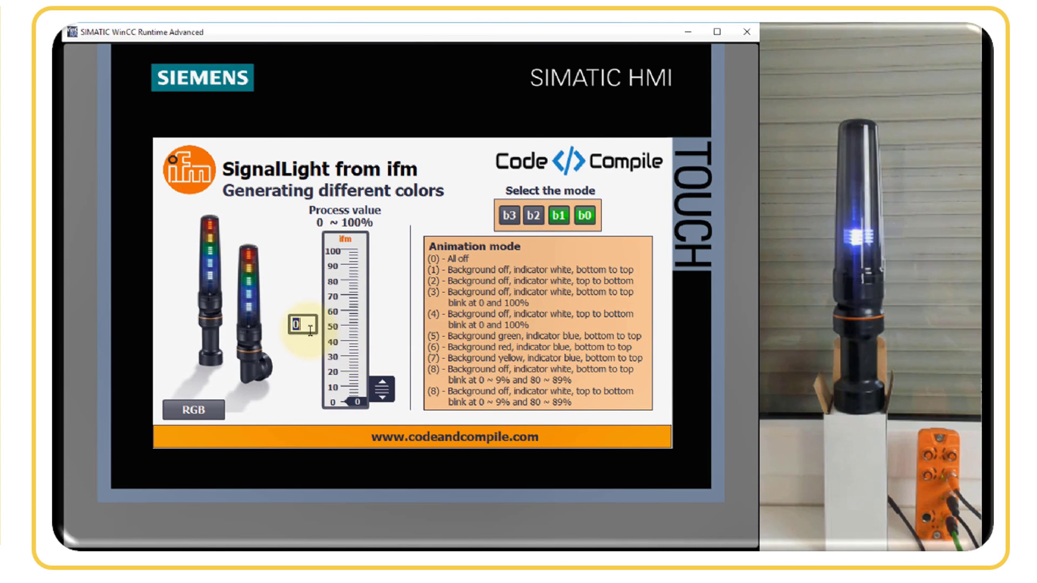
pyautogui.click(336, 349)
pyautogui.click(335, 348)
pyautogui.click(378, 367)
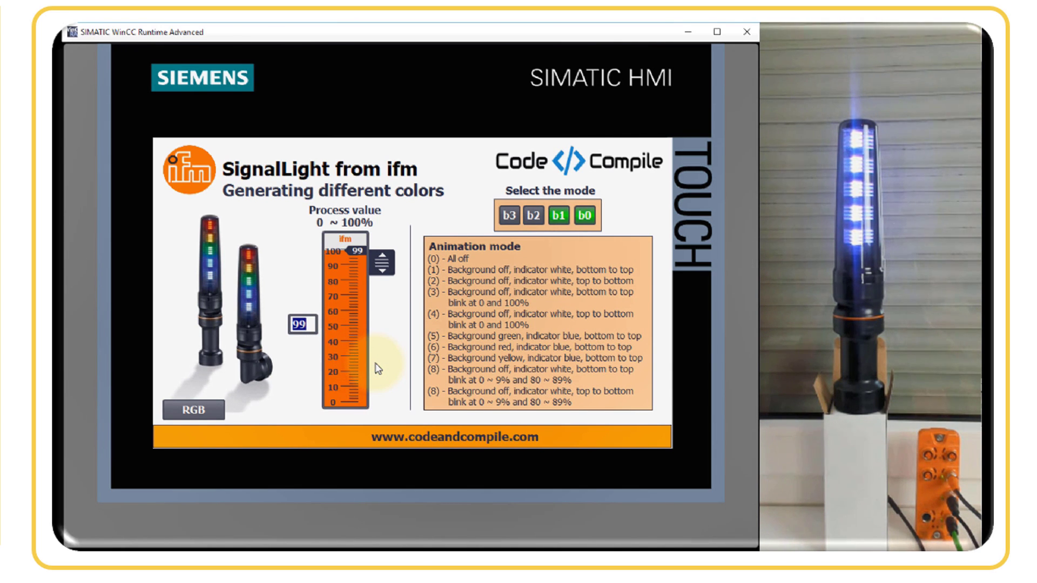
pyautogui.click(305, 324)
pyautogui.click(204, 237)
pyautogui.click(263, 405)
pyautogui.click(263, 405)
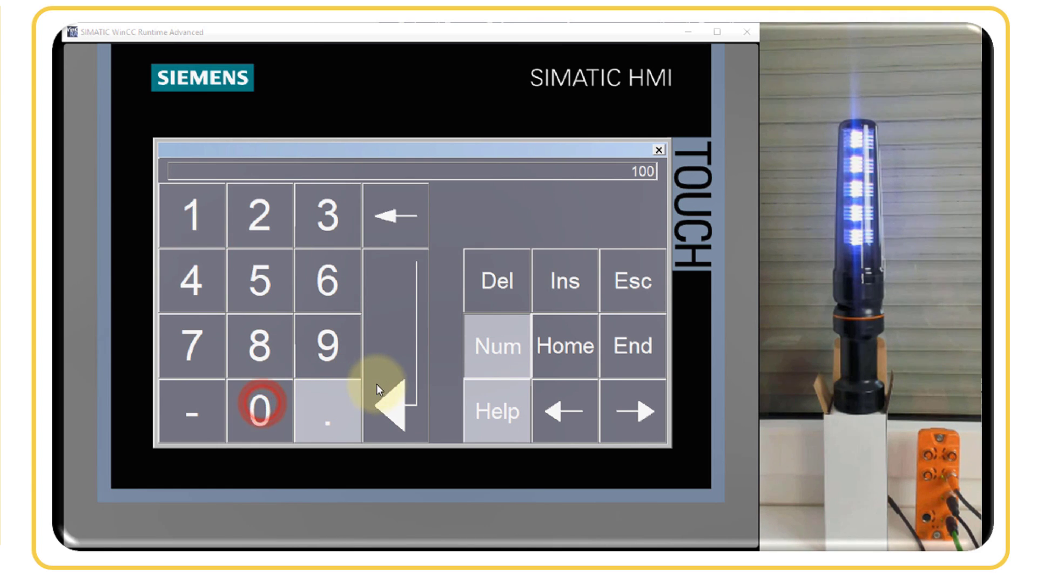